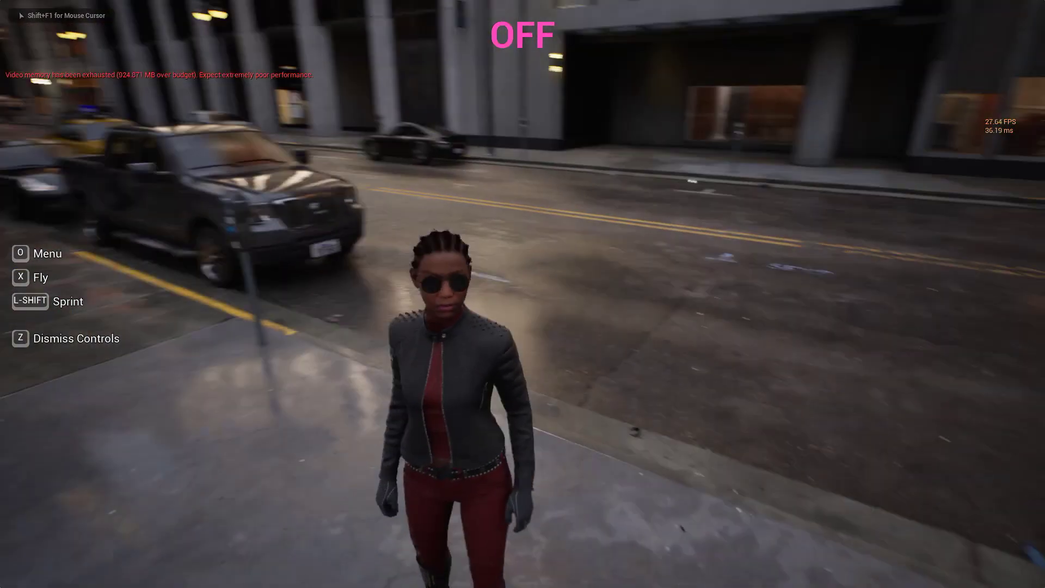
Step: Walk the character toward the street in the game preview
key("w")
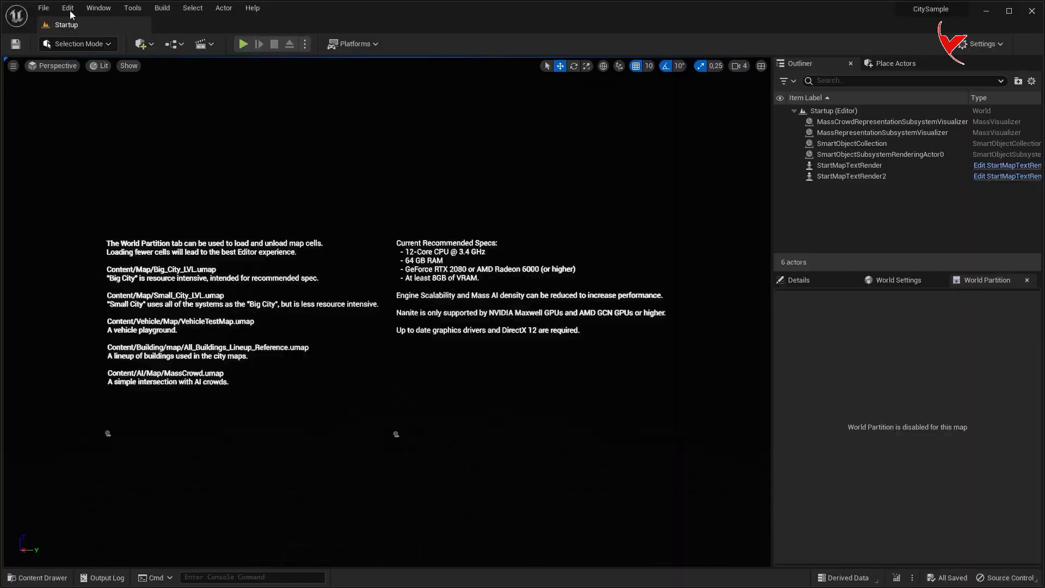
Step: Enable the Movie Render Queue DLSS/DLAA Support, NVIDIA DLSS/DLAA and NVIDIA NIS plugins, then restart
left_click(70, 10)
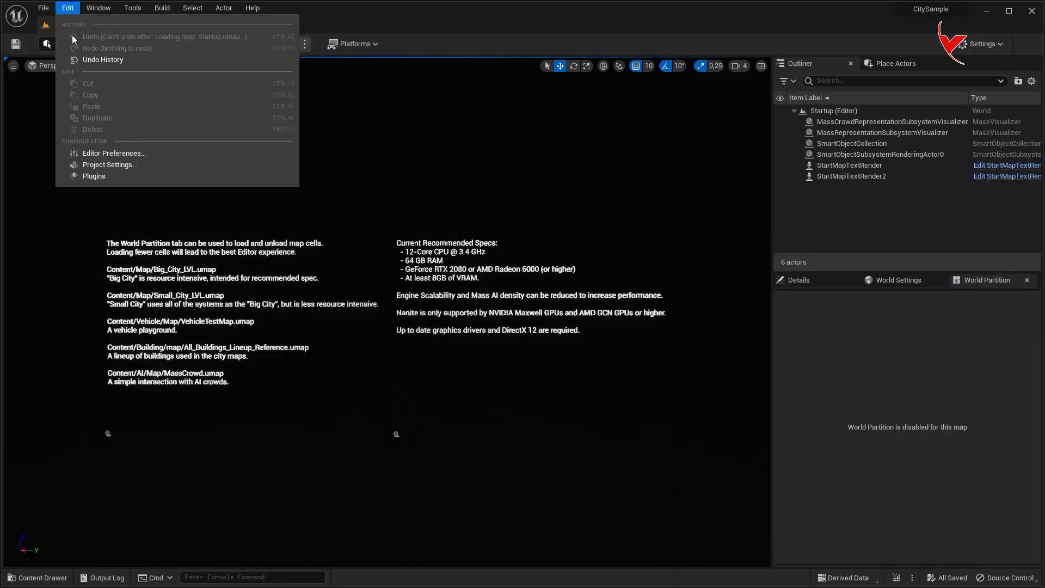
left_click(84, 177)
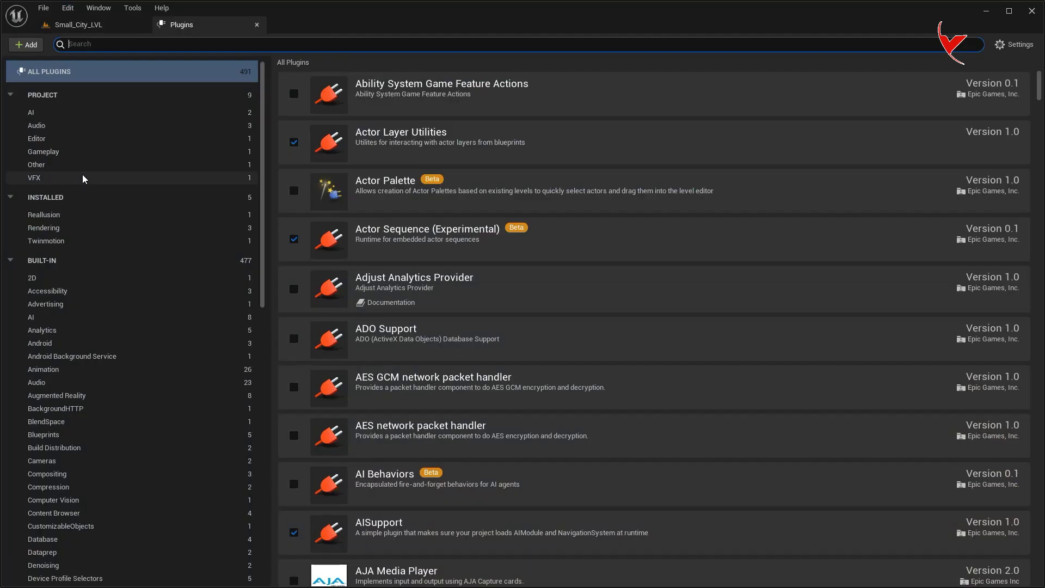
left_click(86, 229)
left_click(294, 93)
left_click(294, 143)
left_click(294, 192)
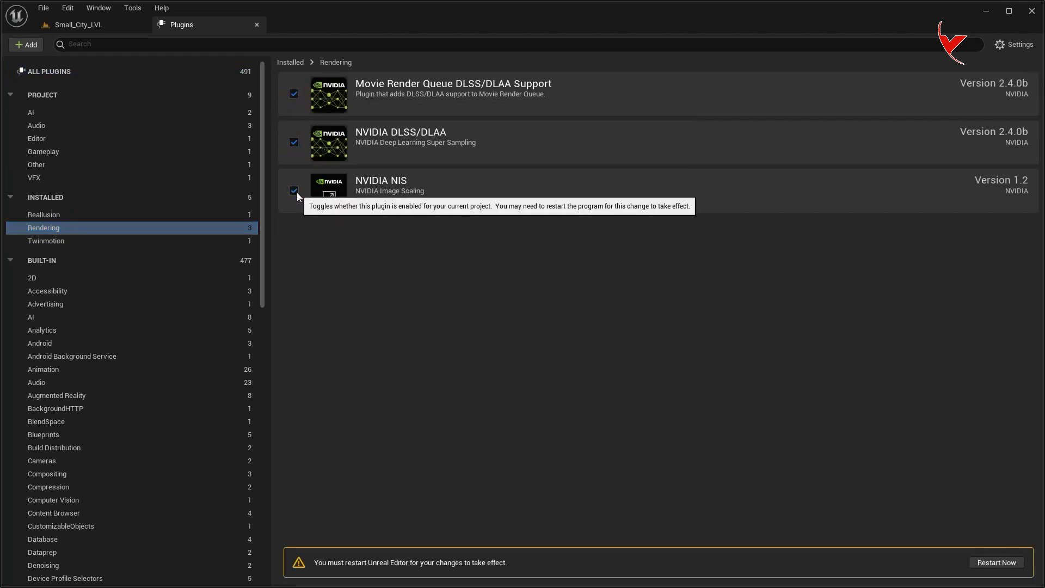
left_click(996, 566)
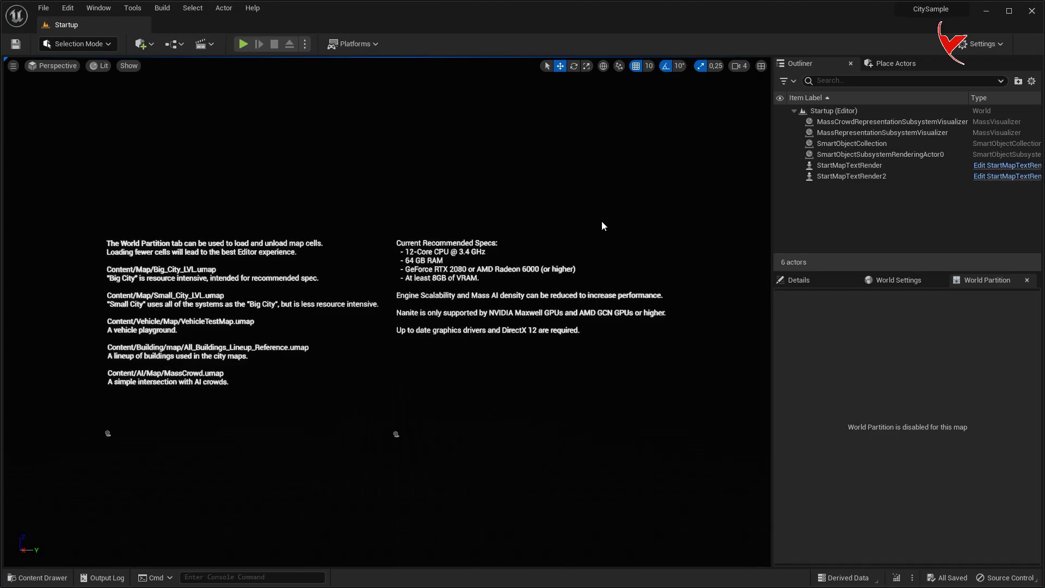
Step: Load the Small_City_LVL level from the Map folder in the Content Drawer
key("ctrl+space")
scroll(781, 479, "down", 2)
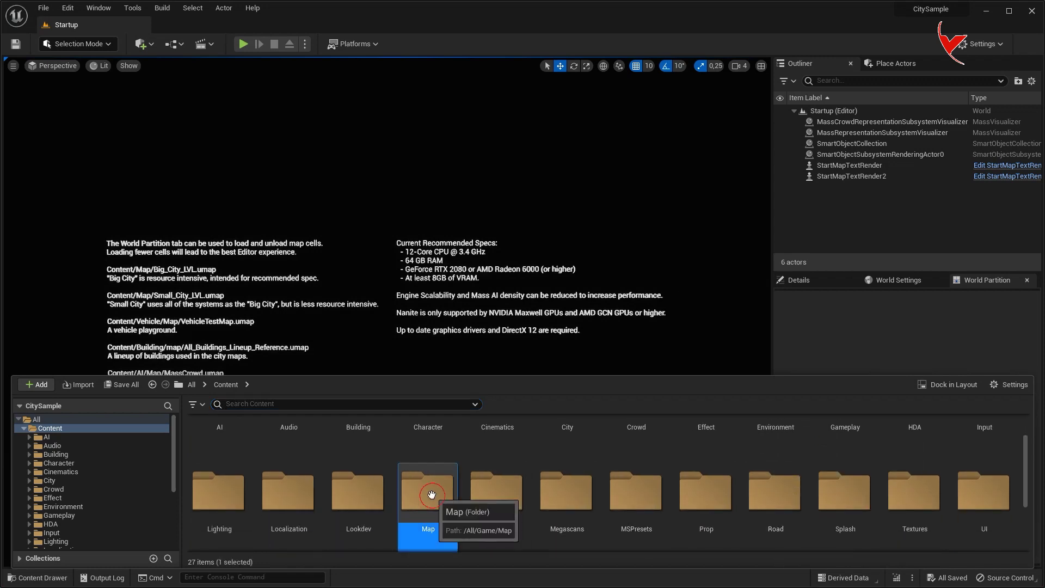
double_click(429, 522)
double_click(598, 464)
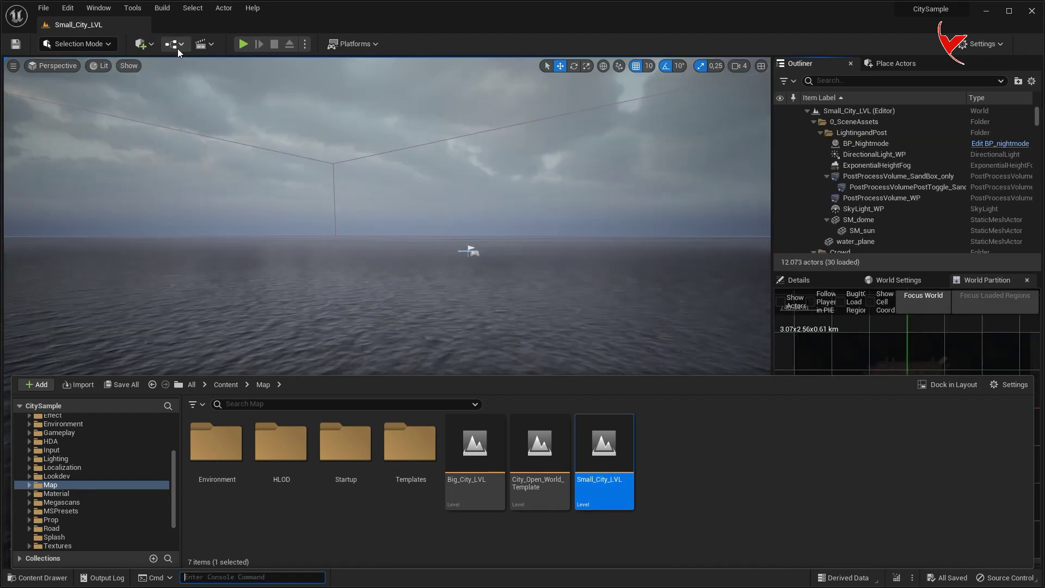
Step: Open the Level Blueprint and add a new macro named DLSS
left_click(177, 48)
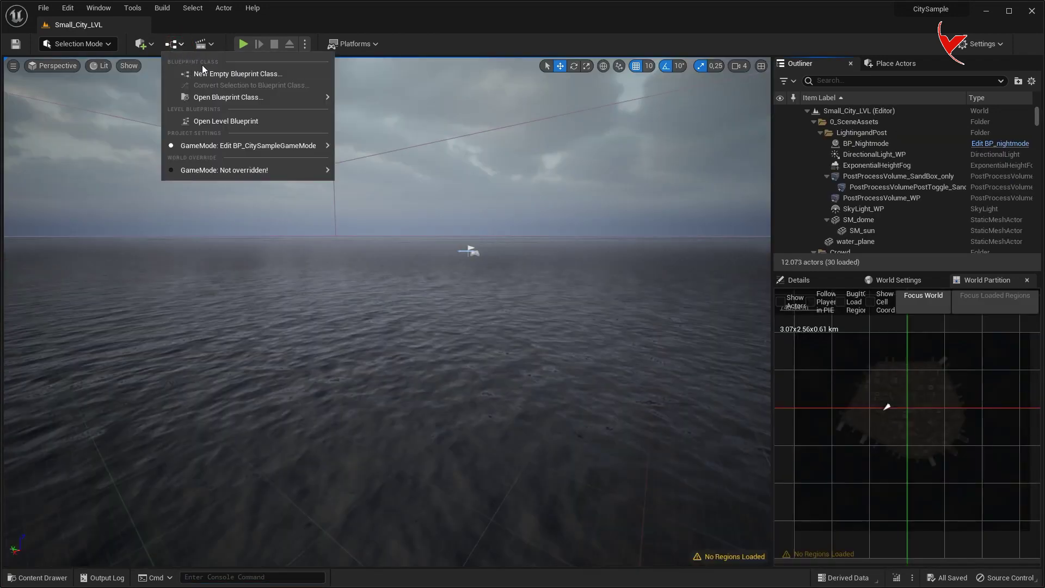
left_click(236, 123)
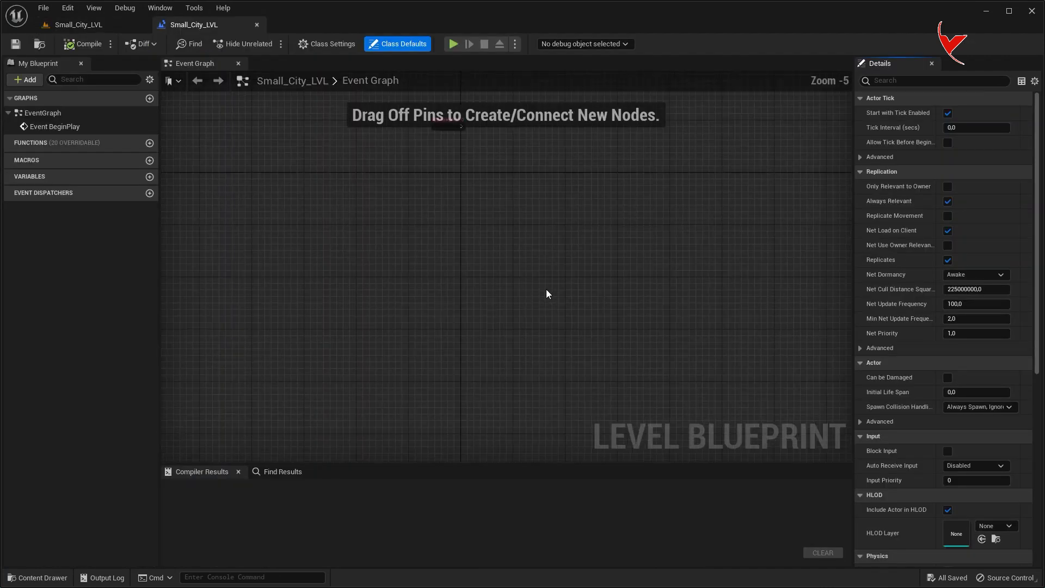
scroll(430, 291, "up", 6)
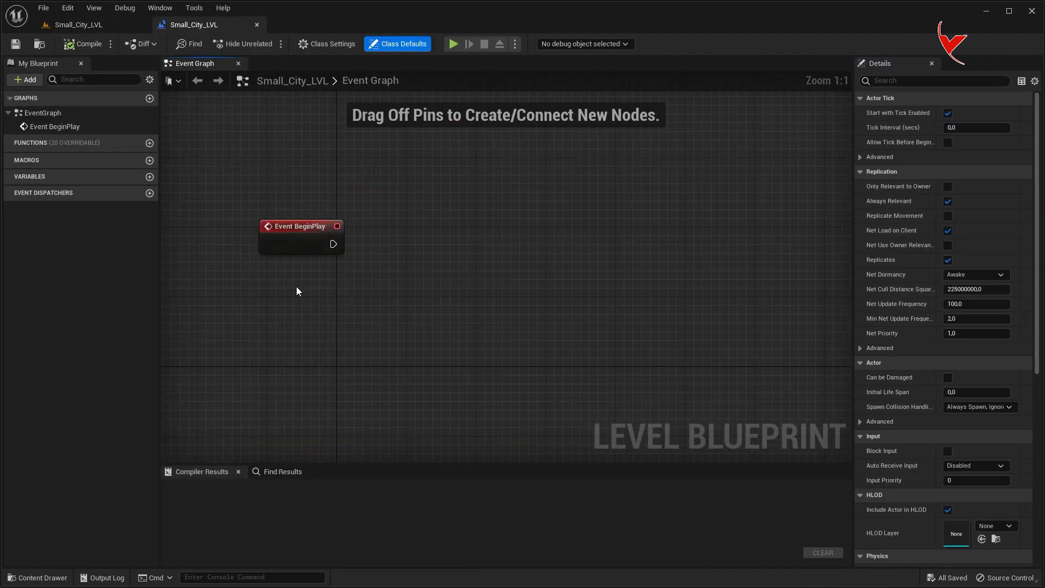
left_click(146, 163)
type("DLSS")
key("Return")
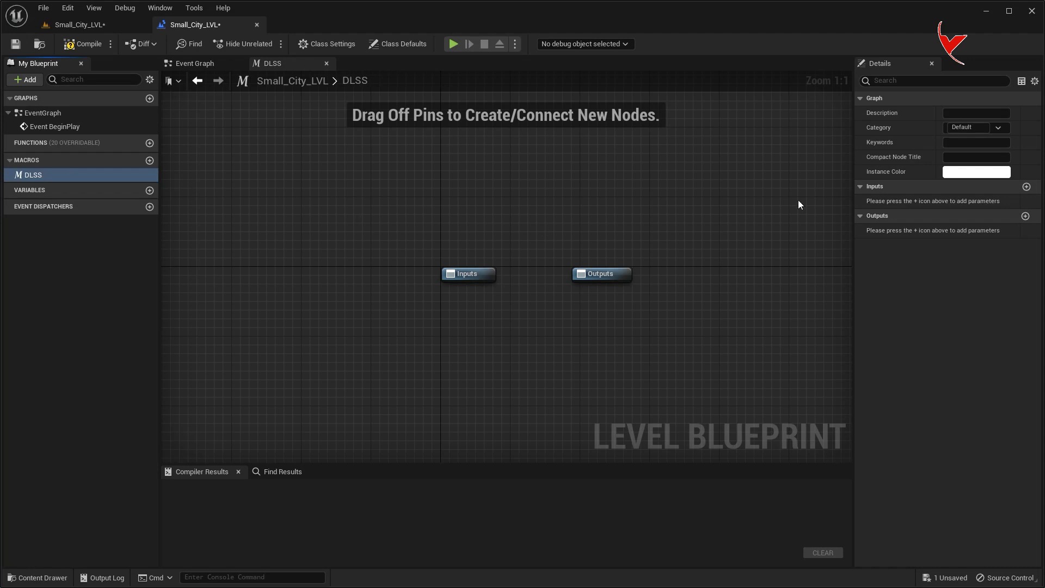
Step: Give the DLSS macro an exec input named In and an output named Out
left_click(1027, 187)
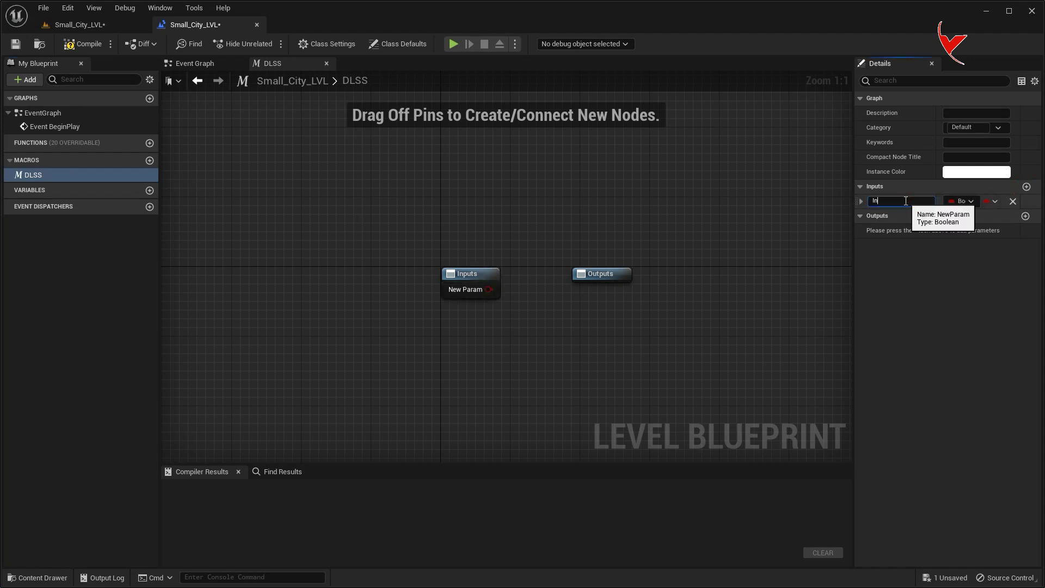
key("Return")
left_click(961, 201)
left_click(966, 230)
left_click(1025, 216)
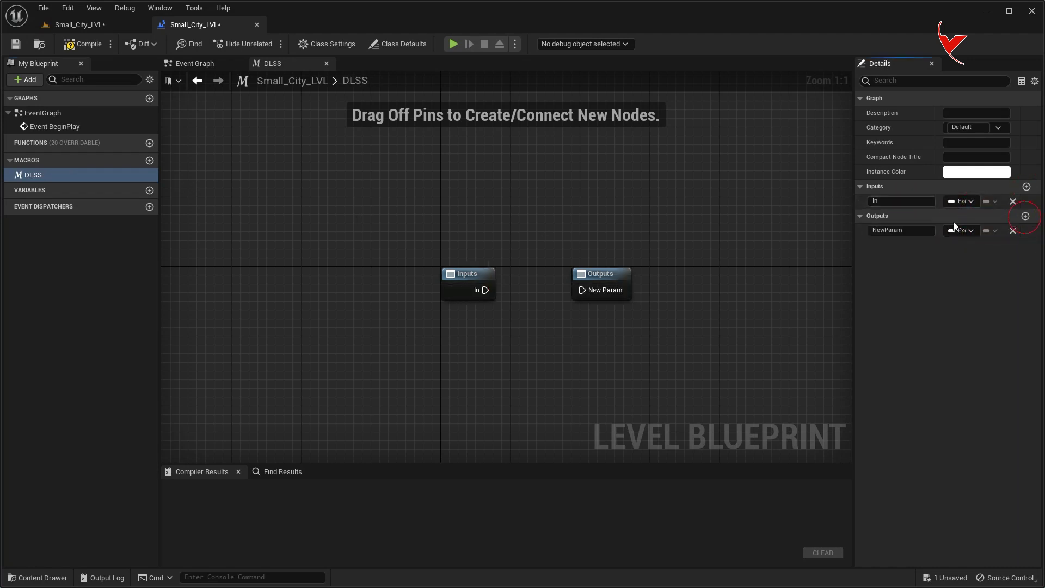
left_click(893, 231)
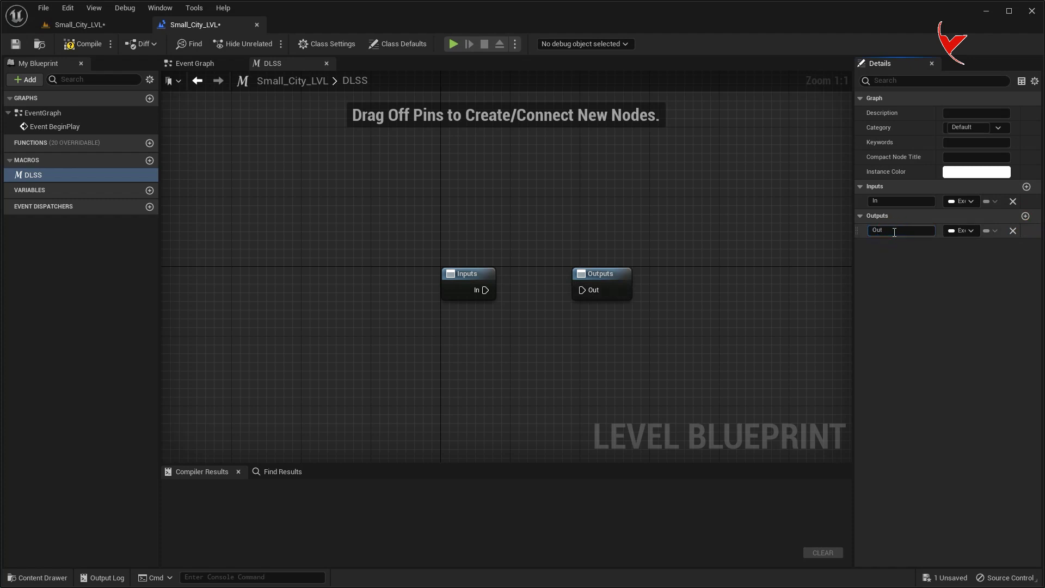
left_click_drag(474, 249, 301, 249)
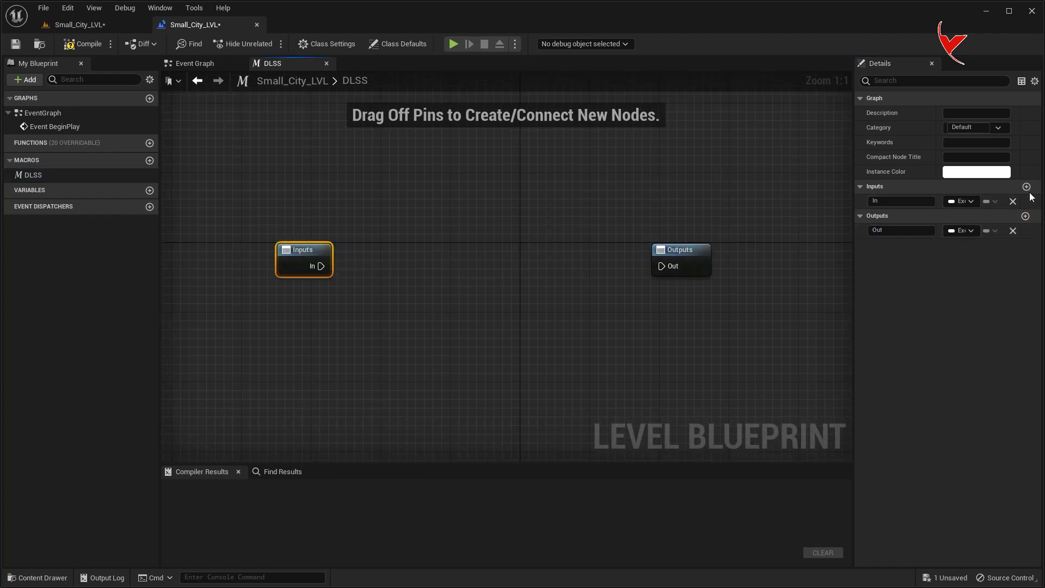
Step: Add a second macro input named DLSSNO with type Integer
left_click(1026, 186)
left_click(903, 216)
type("DLSSNO")
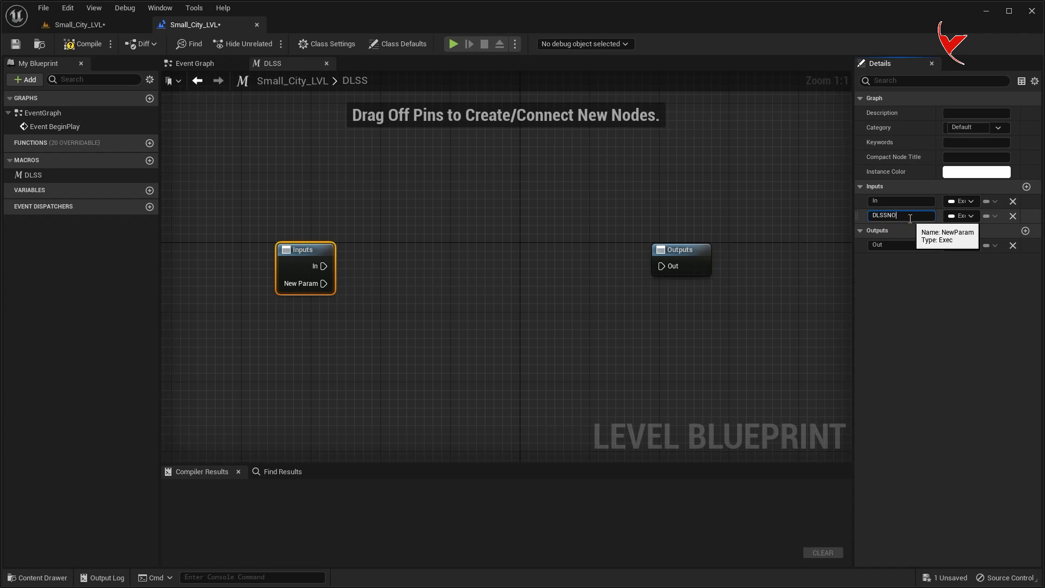
key("Return")
right_click_drag(463, 288, 427, 252)
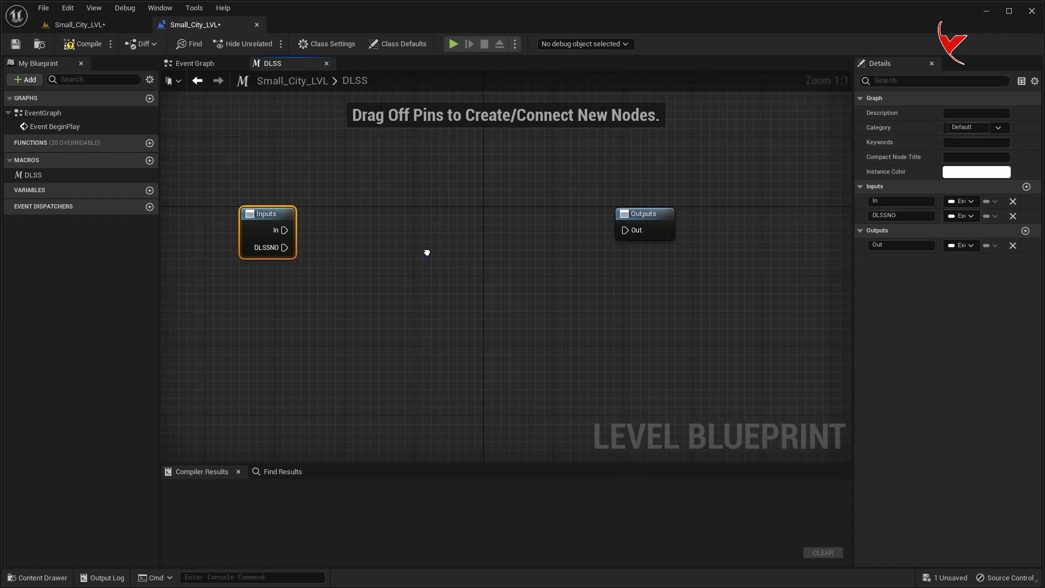
left_click(959, 214)
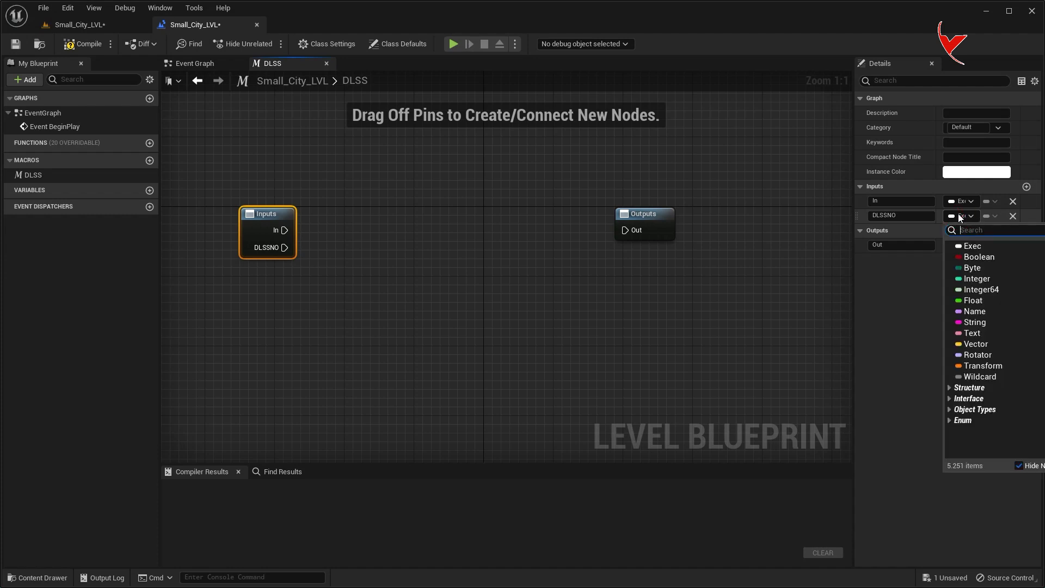
left_click(973, 279)
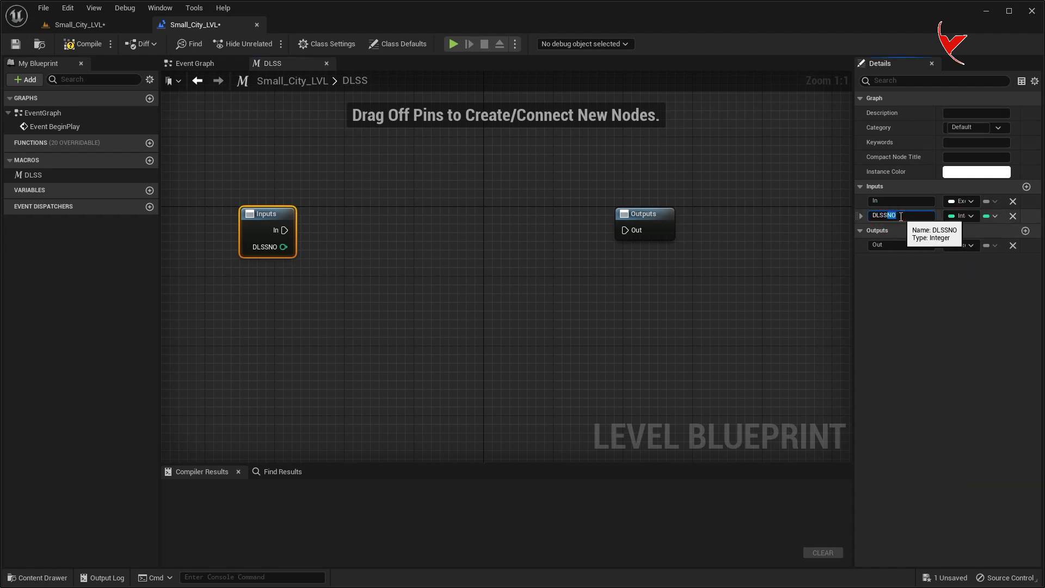
key("Return")
mouse_move(412, 270)
right_mouse_down()
mouse_move(401, 260)
mouse_move(588, 254)
right_mouse_up()
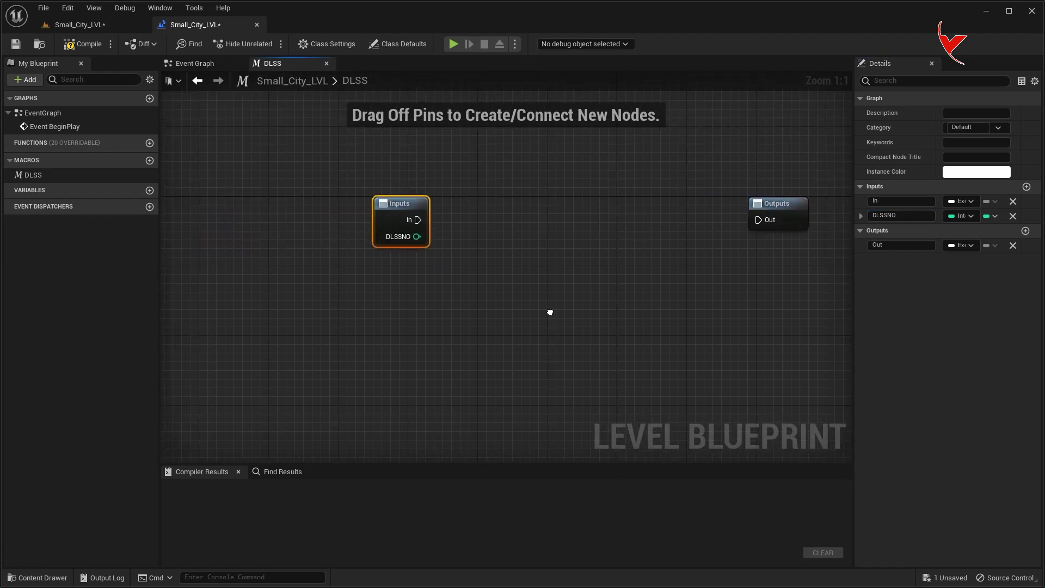
left_click_drag(446, 201, 275, 199)
Step: Build a DLSSNO == comparison feeding a Branch whose True sets DLSS/DLAA Mode
right_click_drag(359, 239, 359, 227)
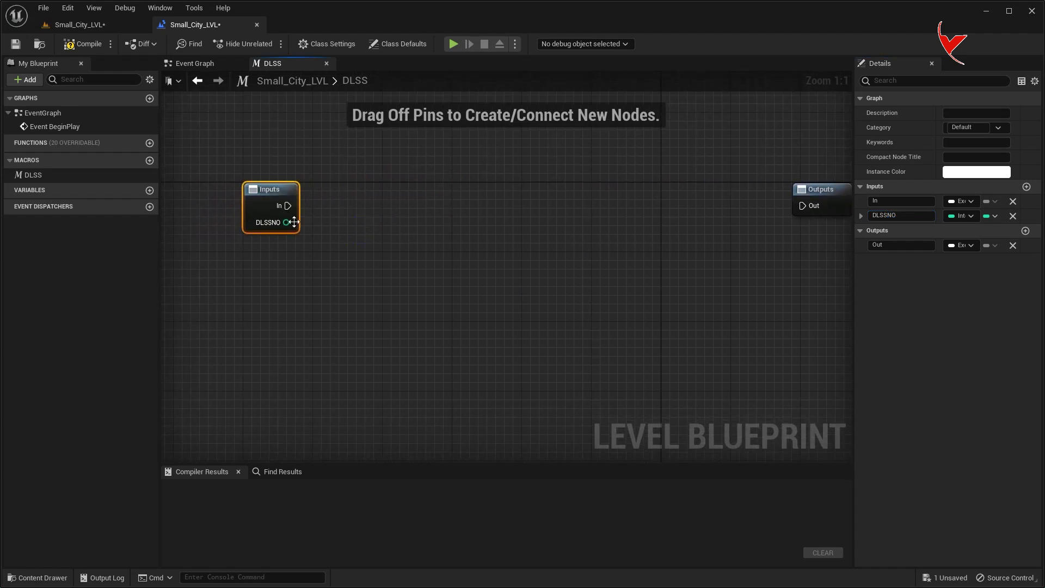
left_click_drag(351, 258, 353, 259)
type("==")
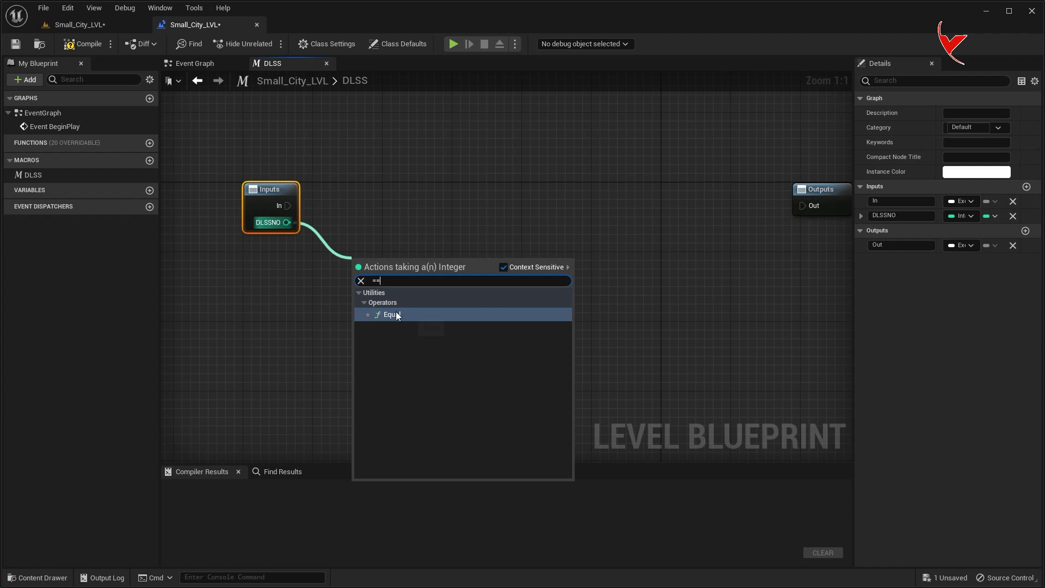
left_click(396, 311)
left_click_drag(289, 205, 463, 204)
left_click(508, 360)
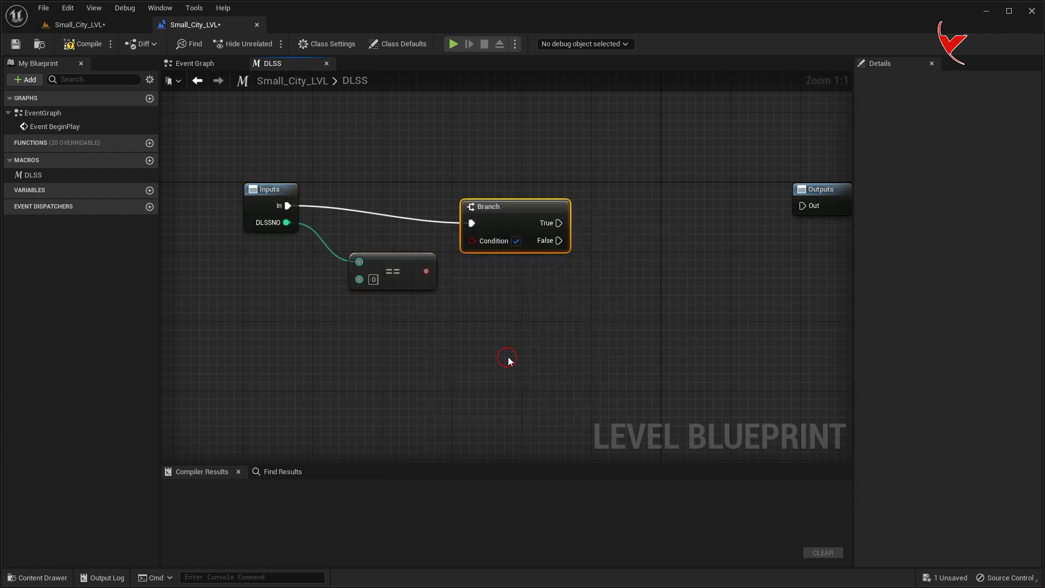
left_click_drag(426, 271, 481, 223)
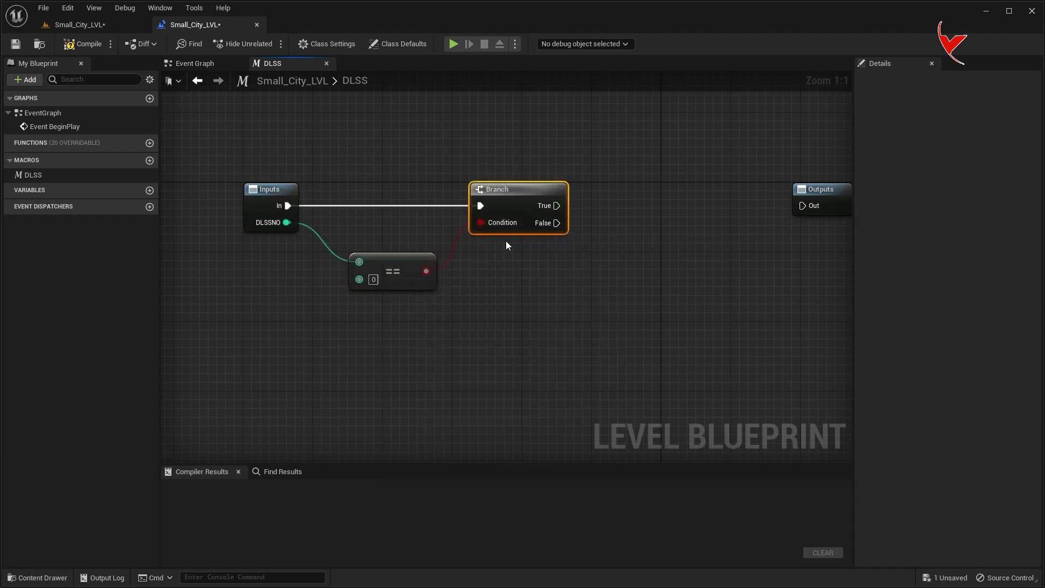
right_click_drag(505, 245, 436, 273)
scroll(451, 264, "down", 1)
left_click_drag(444, 182, 491, 184)
type("set DLSS")
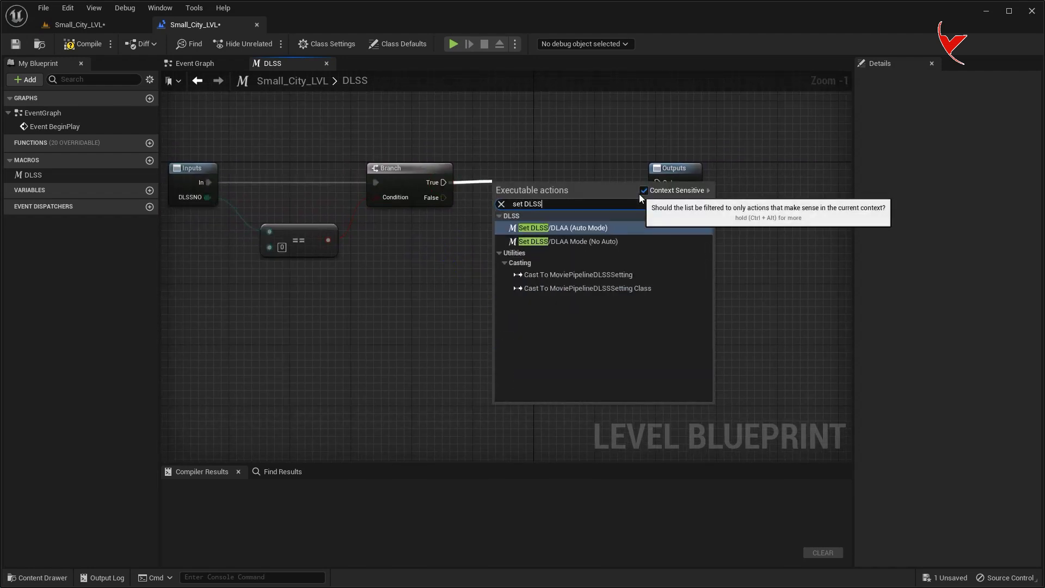
left_click(592, 241)
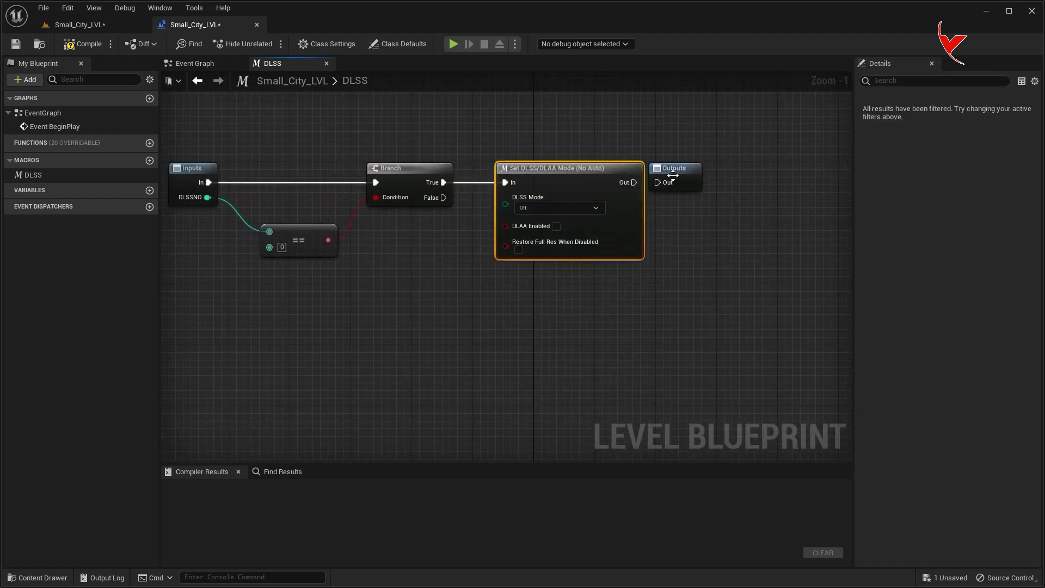
Step: Duplicate the chain as a DLSSNO == 1 test setting mode Auto, fed by the first Branch's False
left_click_drag(674, 169, 843, 179)
scroll(569, 209, "down", 1)
left_click(619, 201)
mouse_move(370, 177)
left_mouse_down()
mouse_move(610, 280)
mouse_move(661, 245)
left_mouse_up()
key("ctrl+c")
key("ctrl+v")
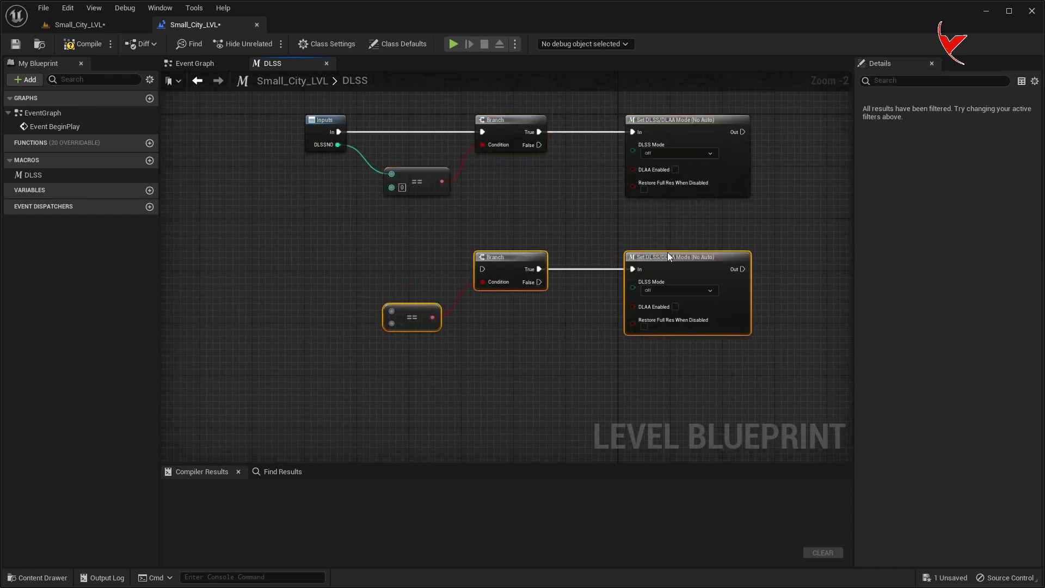
scroll(465, 227, "up", 2)
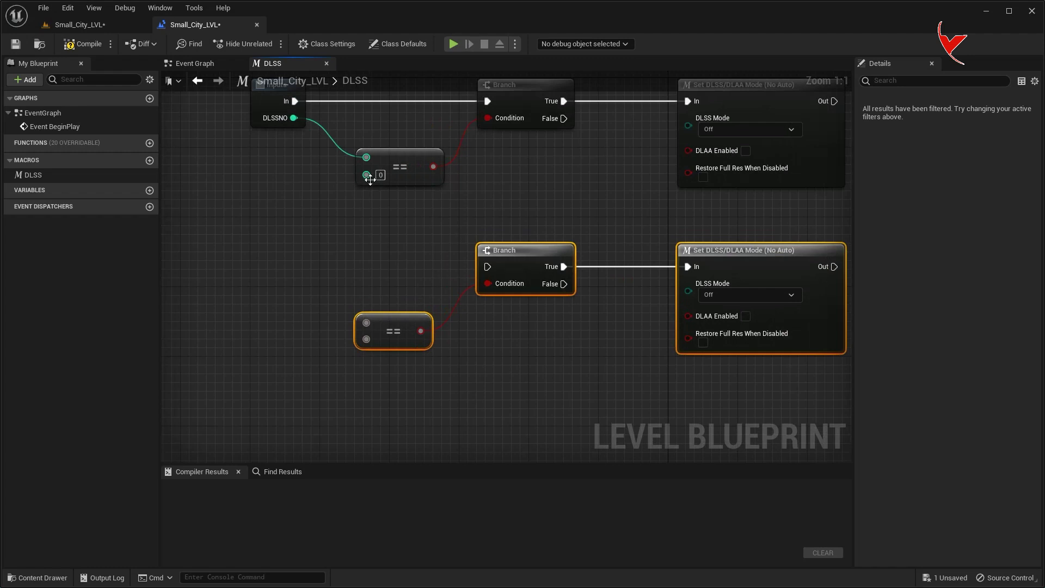
left_click_drag(293, 117, 366, 322)
left_click(380, 340)
type("1")
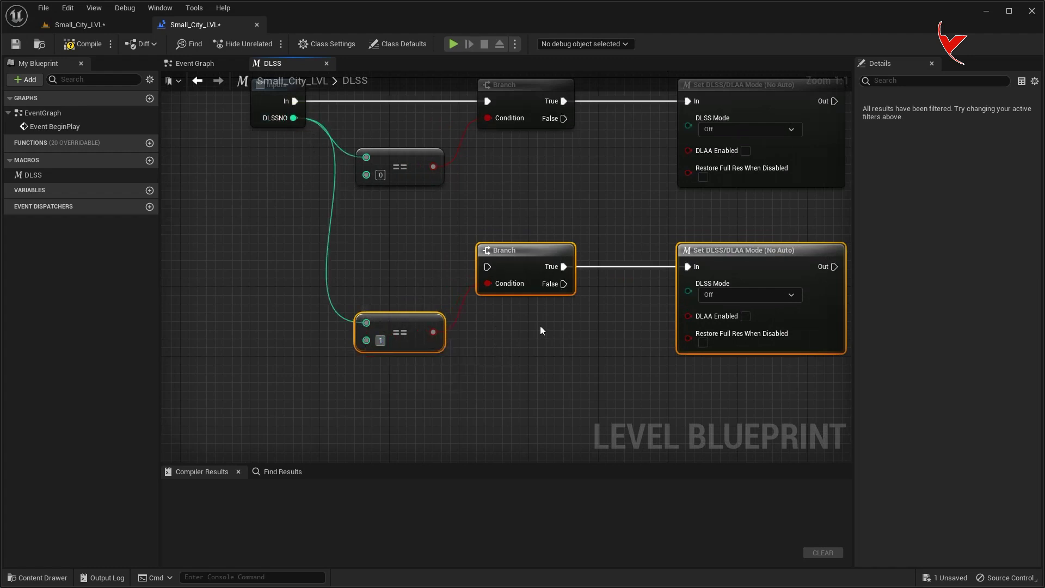
left_click(718, 296)
left_click(717, 306)
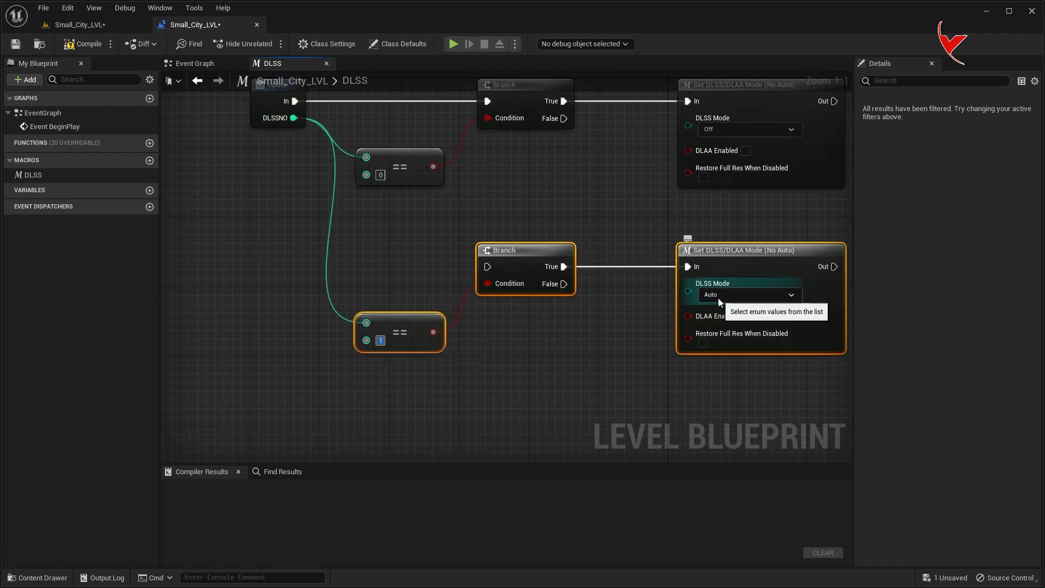
left_click_drag(563, 118, 488, 266)
Step: Add another copy comparing DLSSNO to 2 that sets Ultra Quality, chained from the previous False
right_click_drag(490, 263, 415, 178)
scroll(350, 240, "down", 2)
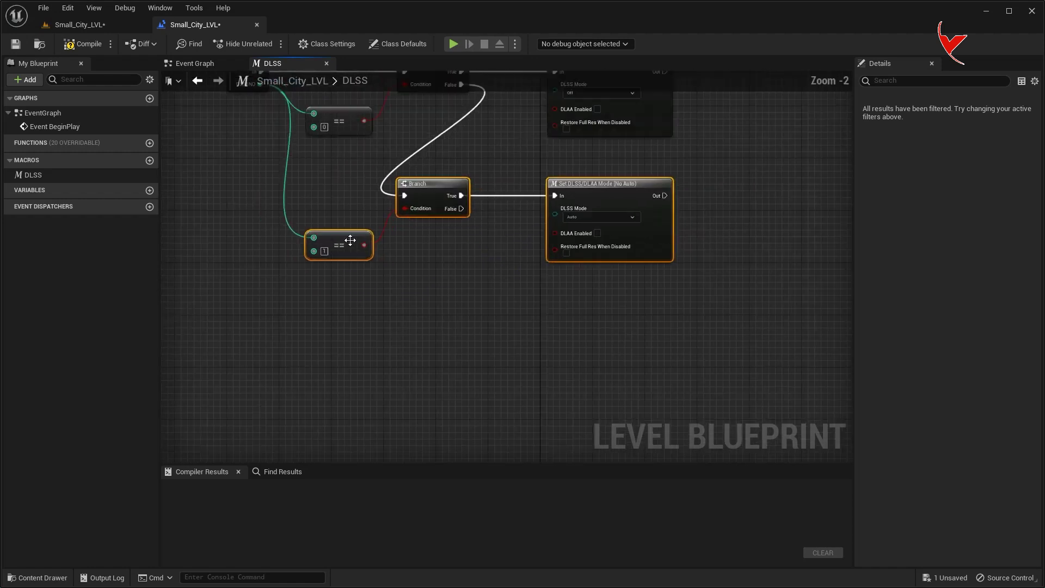
left_click_drag(317, 186, 605, 291)
scroll(401, 281, "down", 1)
key("ctrl+c")
key("ctrl+v")
left_click_drag(540, 259, 594, 258)
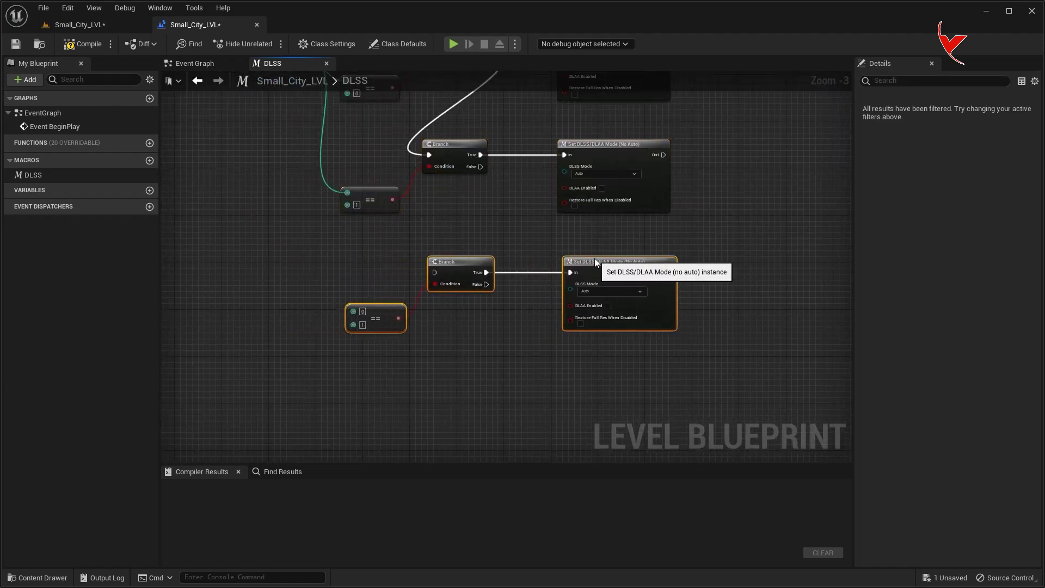
right_click_drag(377, 237, 498, 317)
left_click_drag(420, 134, 471, 385)
scroll(472, 385, "up", 2)
left_click(488, 389)
type("2")
right_click_drag(653, 249, 577, 246)
left_click_drag(566, 194, 506, 323)
left_click(719, 349)
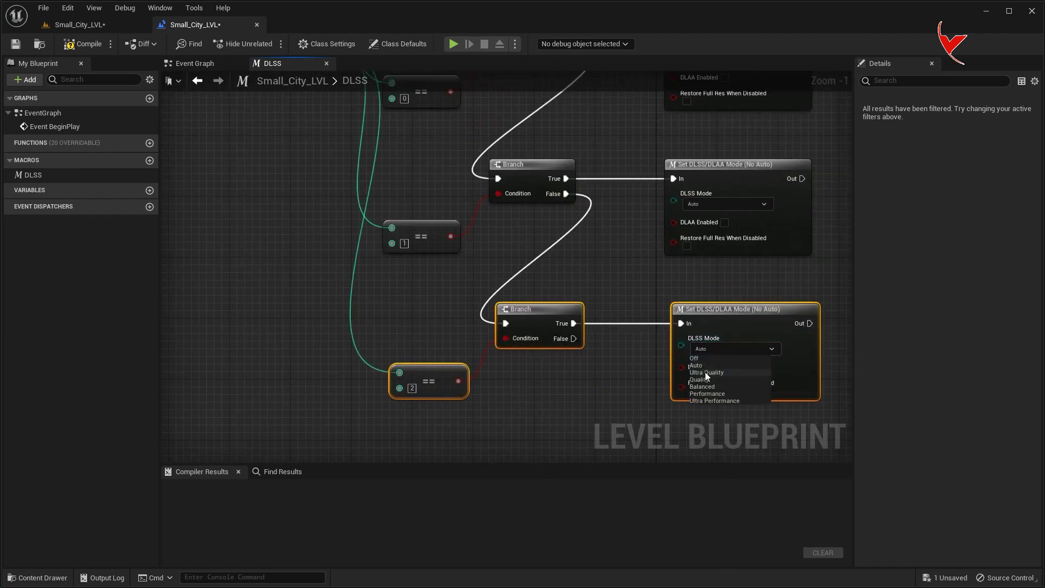
left_click(704, 371)
Step: Add another copy comparing DLSSNO to 3 that sets Quality, chained from the previous False
right_click_drag(443, 451, 410, 290)
key("ctrl+c")
key("ctrl+v")
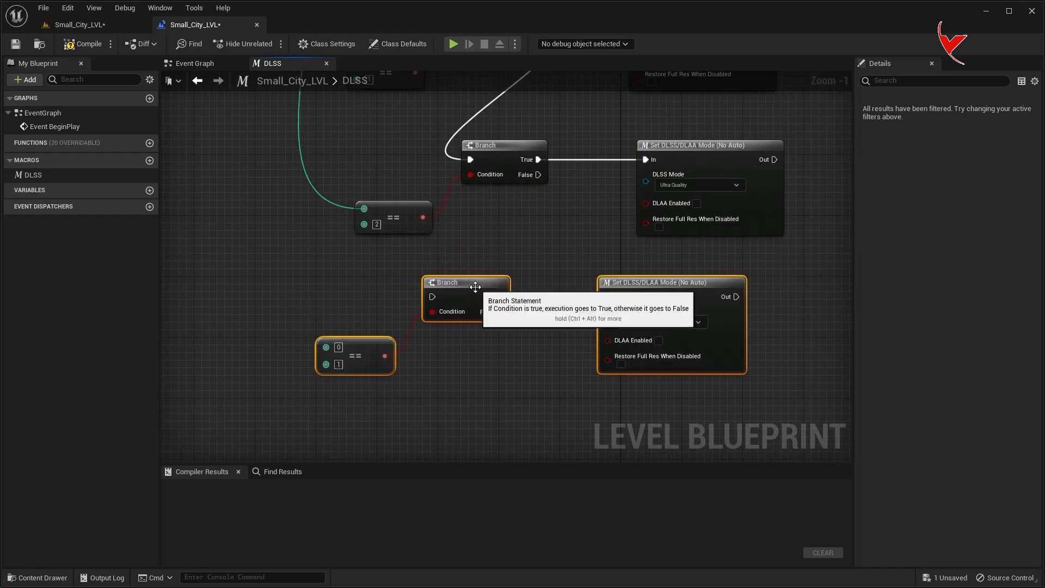
left_click_drag(475, 287, 513, 289)
scroll(430, 292, "down", 4)
right_click_drag(367, 187, 375, 186)
left_click_drag(372, 131, 401, 332)
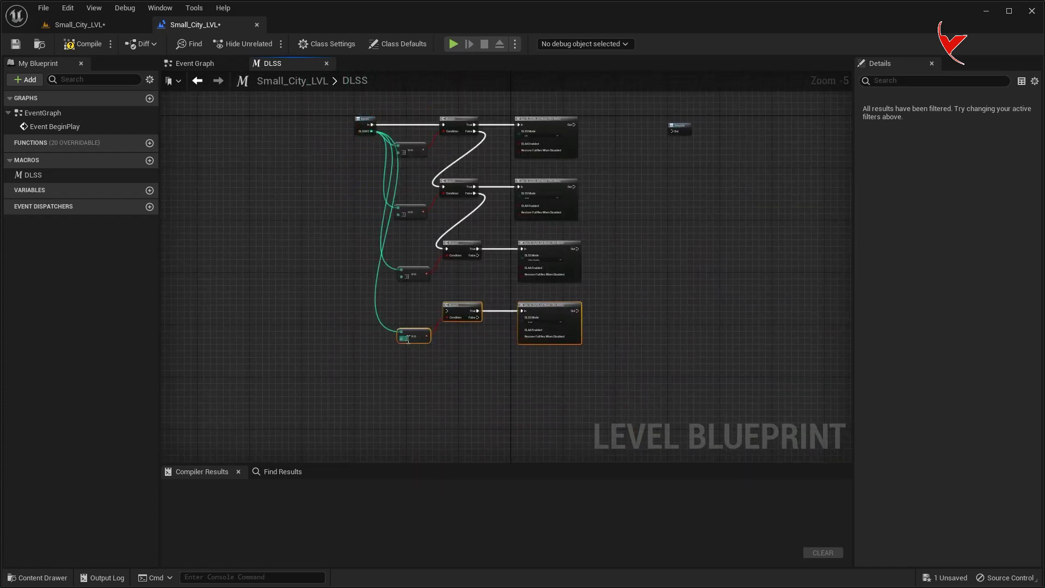
scroll(409, 349, "up", 3)
type("3")
scroll(455, 351, "up", 2)
left_click_drag(565, 97, 488, 244)
left_click(720, 276)
left_click(728, 306)
Step: Paste two more compare-Branch-setter copies below and chain their Branches through the False pins
scroll(289, 374, "down", 2)
left_click_drag(297, 265, 646, 364)
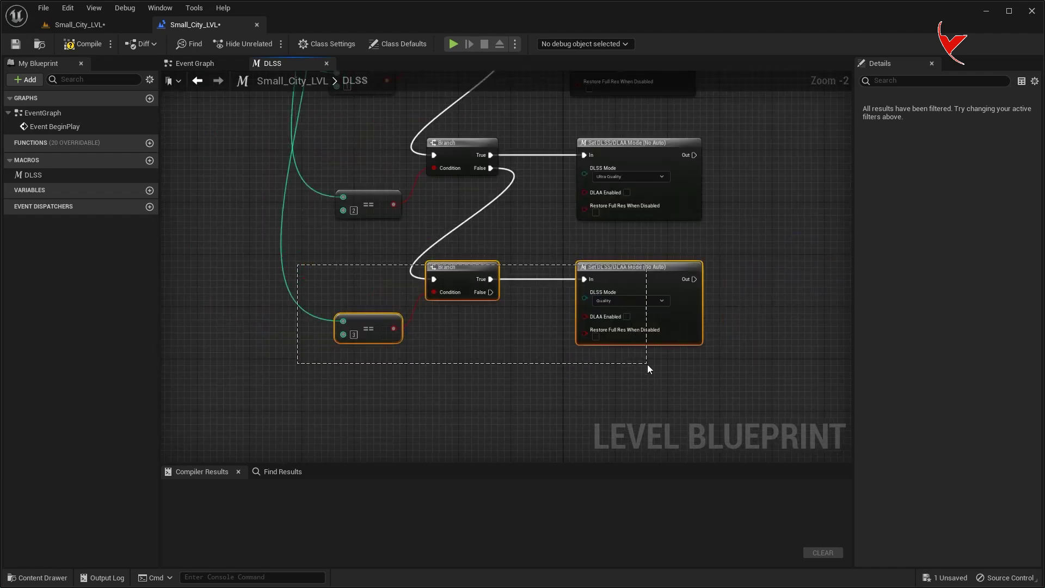
right_click_drag(647, 364, 512, 272)
scroll(490, 261, "down", 2)
key("ctrl+c")
key("ctrl+v")
left_click_drag(479, 234, 513, 234)
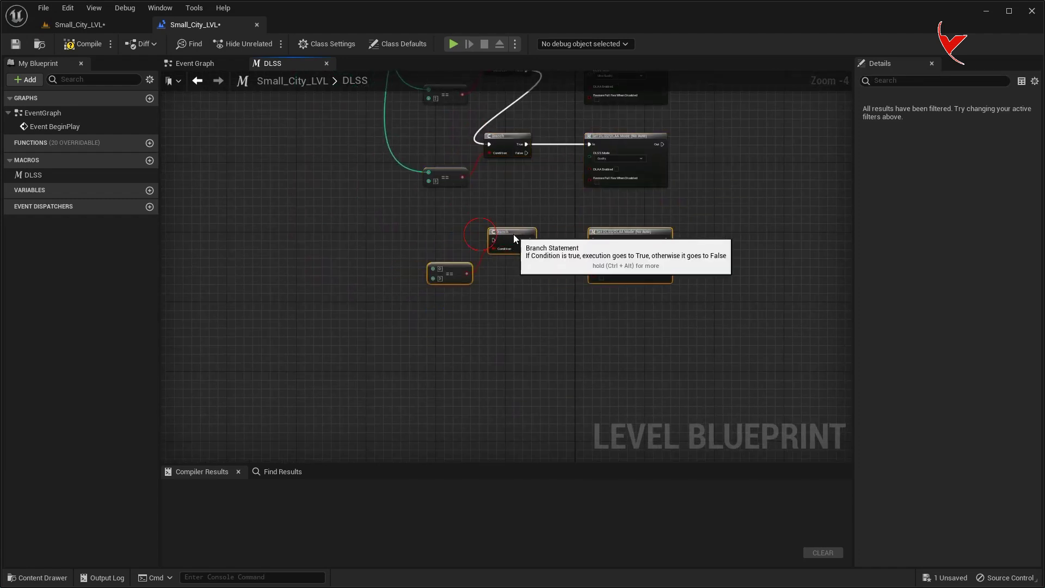
key("ctrl+v")
left_click_drag(485, 312, 502, 313)
scroll(541, 259, "up", 2)
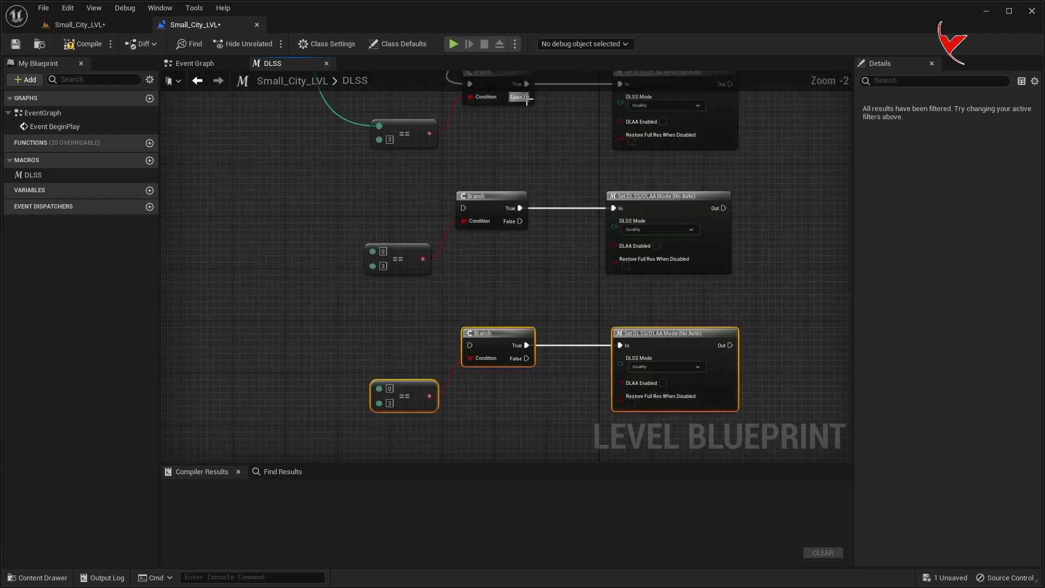
left_click_drag(526, 98, 464, 208)
left_click(529, 225)
left_click_drag(525, 221, 469, 345)
scroll(414, 283, "up", 2)
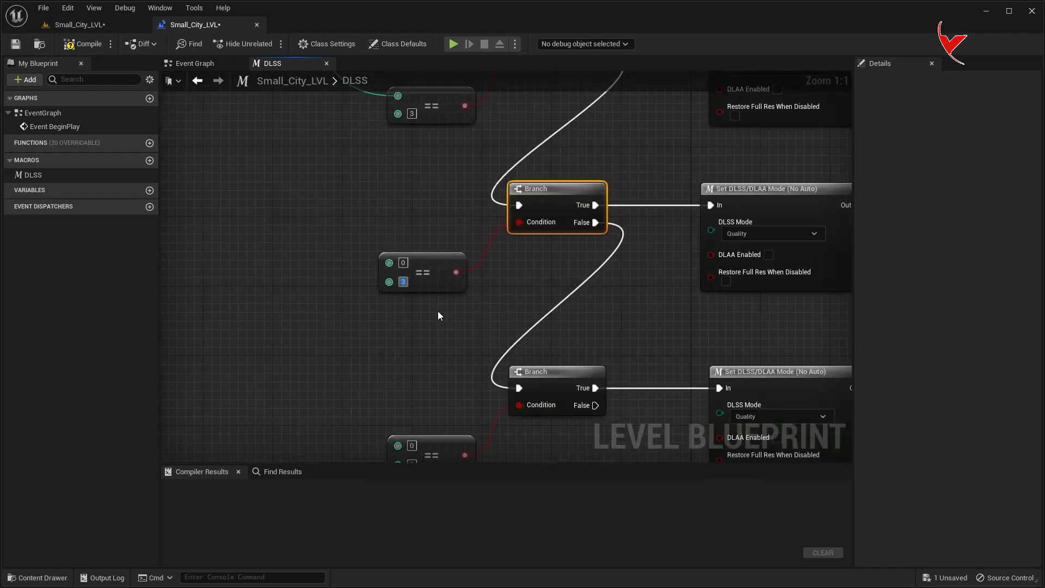
Step: Set the ==4 setter to Balanced and the ==5 setter to Performance
right_click_drag(440, 314, 438, 227)
right_click_drag(634, 244, 633, 169)
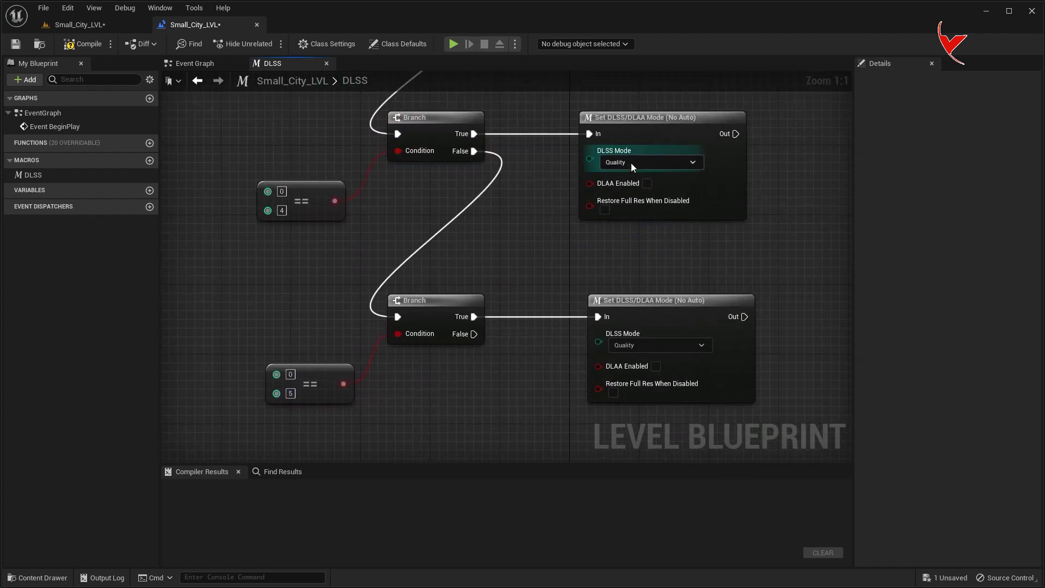
left_click(631, 162)
left_click(624, 201)
left_click(631, 345)
Step: Copy the bottom compare-Branch-setter group for value 6 and chain it from the previous False
scroll(565, 286, "down", 3)
mouse_move(424, 207)
left_mouse_down()
mouse_move(652, 296)
mouse_move(649, 311)
left_mouse_up()
key("ctrl+c")
key("ctrl+v")
left_click_drag(526, 305, 522, 314)
Step: Add a reroute point on the DLSSNO wire and connect it to the ==4 and ==5 comparisons
scroll(465, 357, "up", 2)
right_click_drag(594, 384, 471, 382)
right_click_drag(623, 317, 613, 343)
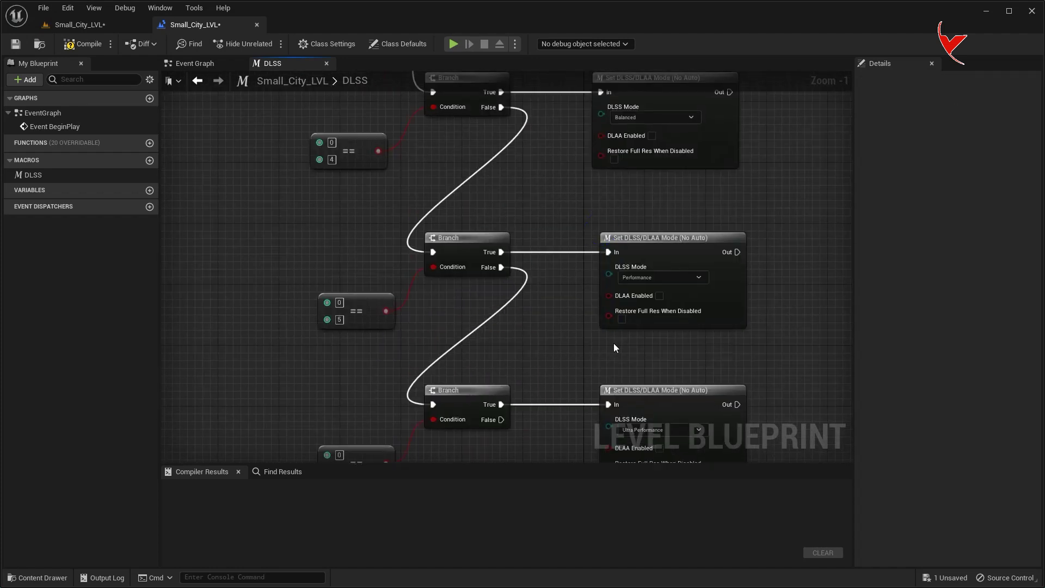
scroll(613, 342, "down", 3)
scroll(562, 186, "up", 2)
double_click(563, 178)
left_click_drag(438, 310, 575, 295)
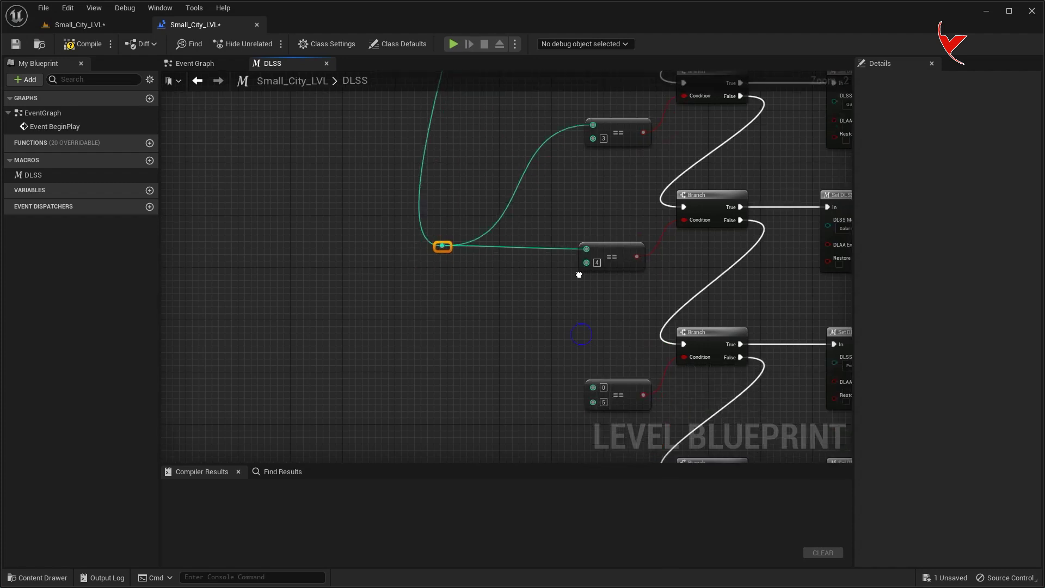
left_click_drag(443, 133, 590, 406)
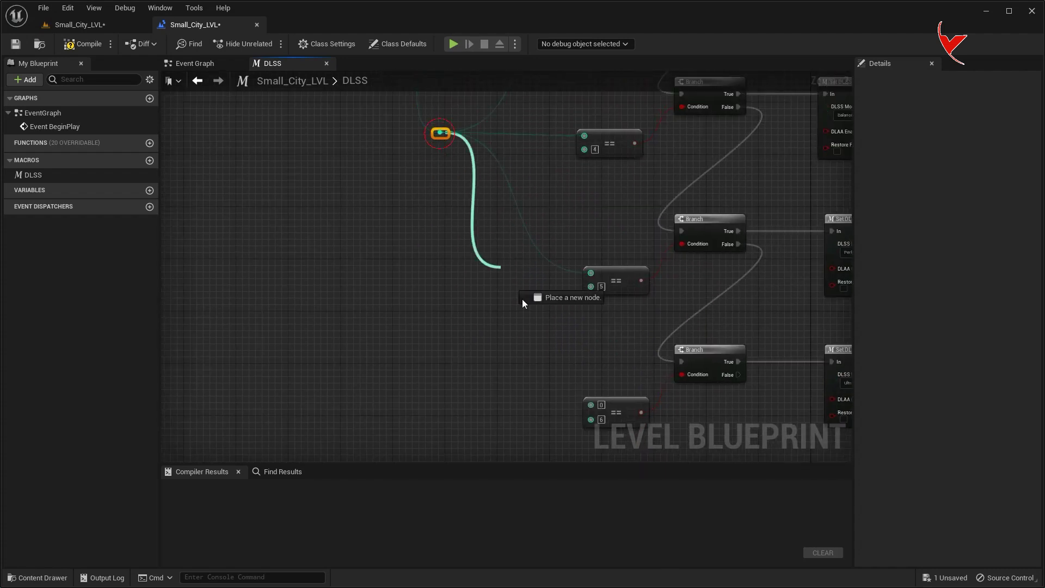
scroll(453, 349, "down", 3)
right_click_drag(453, 348, 381, 283)
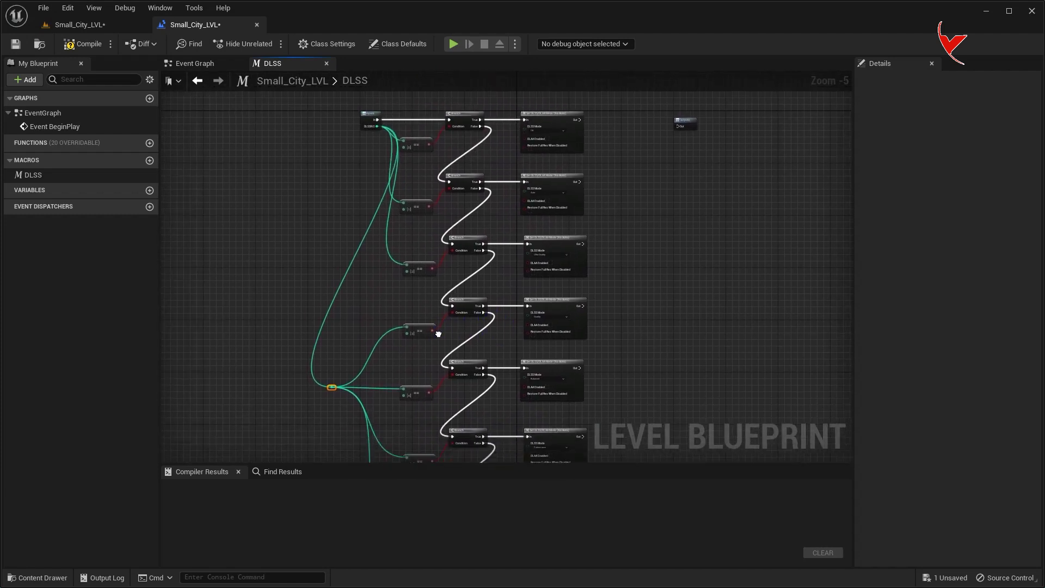
left_click(199, 62)
Step: Place the DLSS macro beside Event BeginPlay and add a keyboard event for key 0
left_click_drag(50, 174, 429, 227)
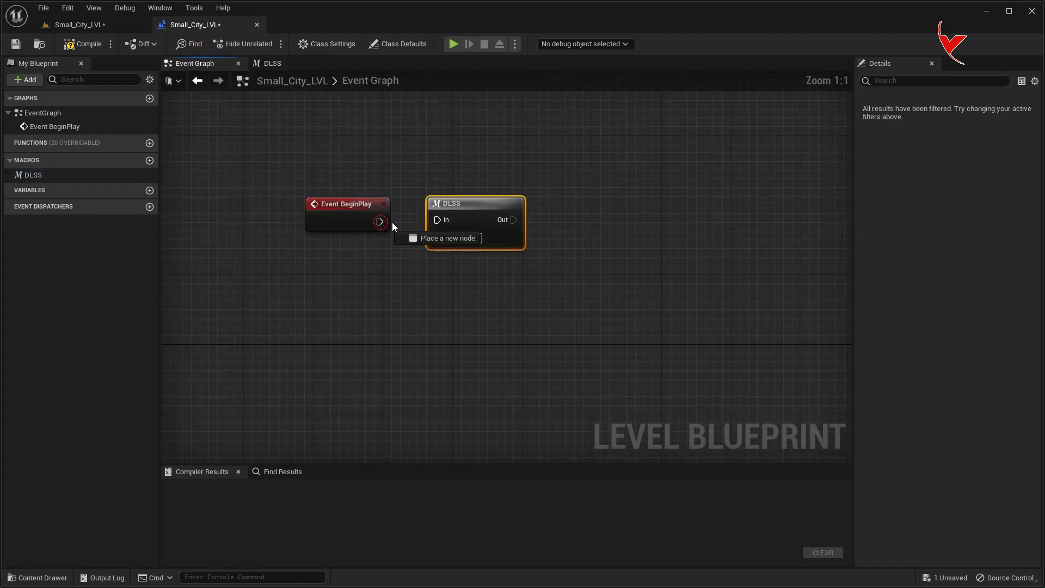
right_click_drag(443, 303, 492, 207)
right_click(374, 254)
type("ke")
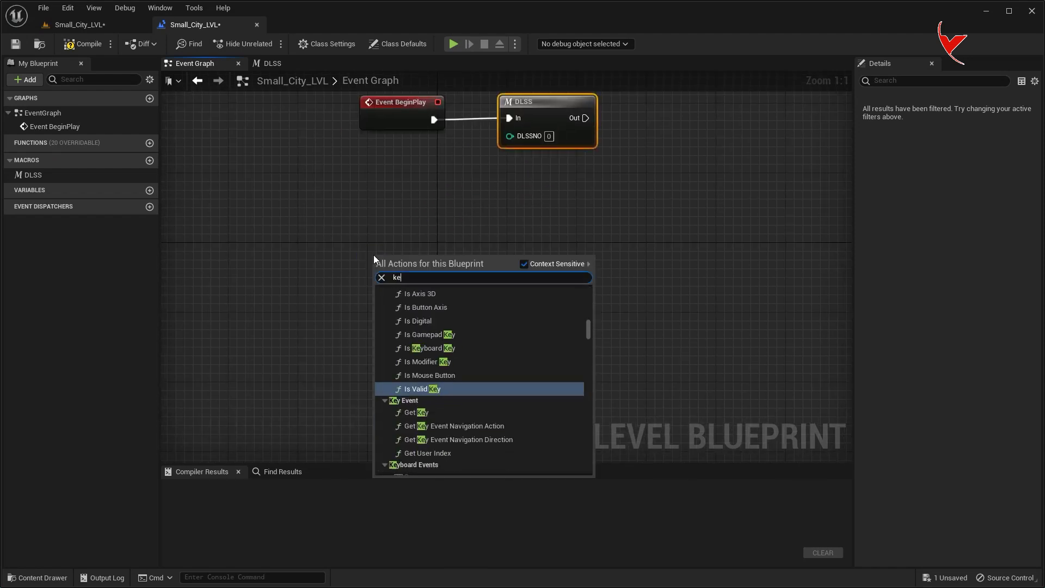
type("yb o")
key("BackSpace")
key("BackSpace")
type("oard")
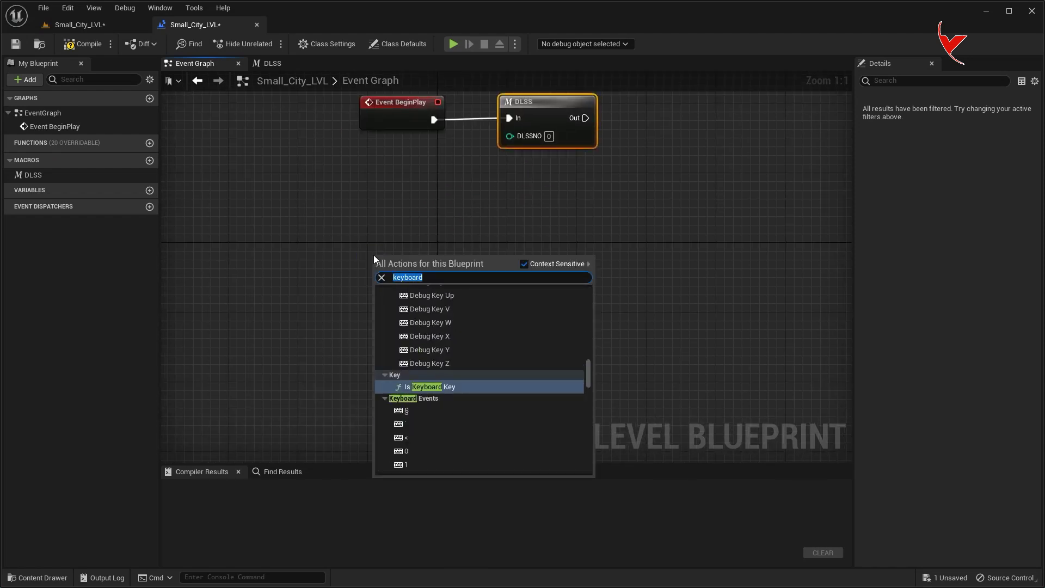
left_click(406, 450)
Step: Add keyboard events for keys 1 and 2 below the key 0 event
right_click_drag(410, 337, 416, 264)
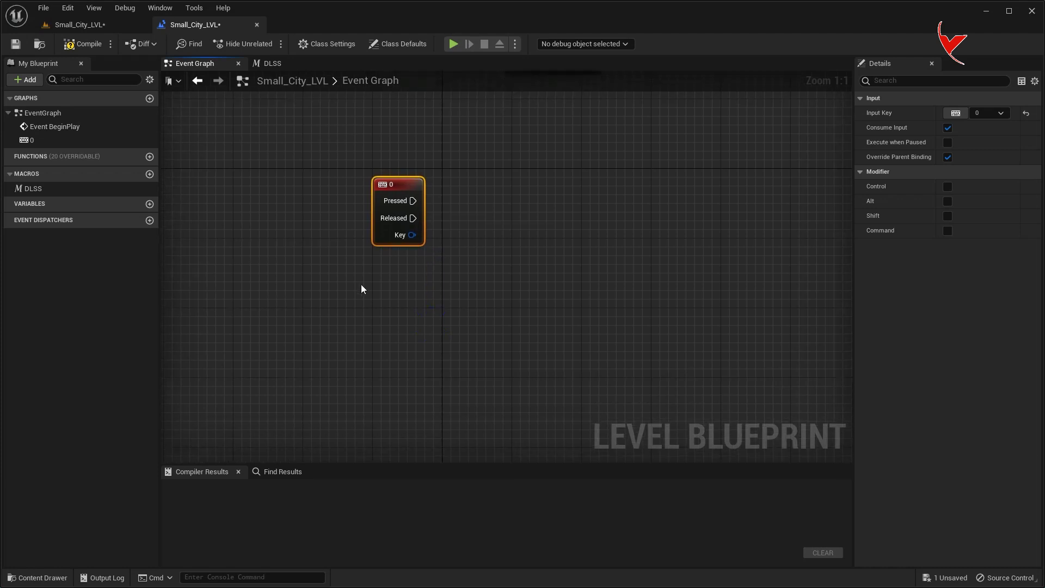
right_click(346, 289)
type("keyboard")
scroll(383, 479, "down", 2)
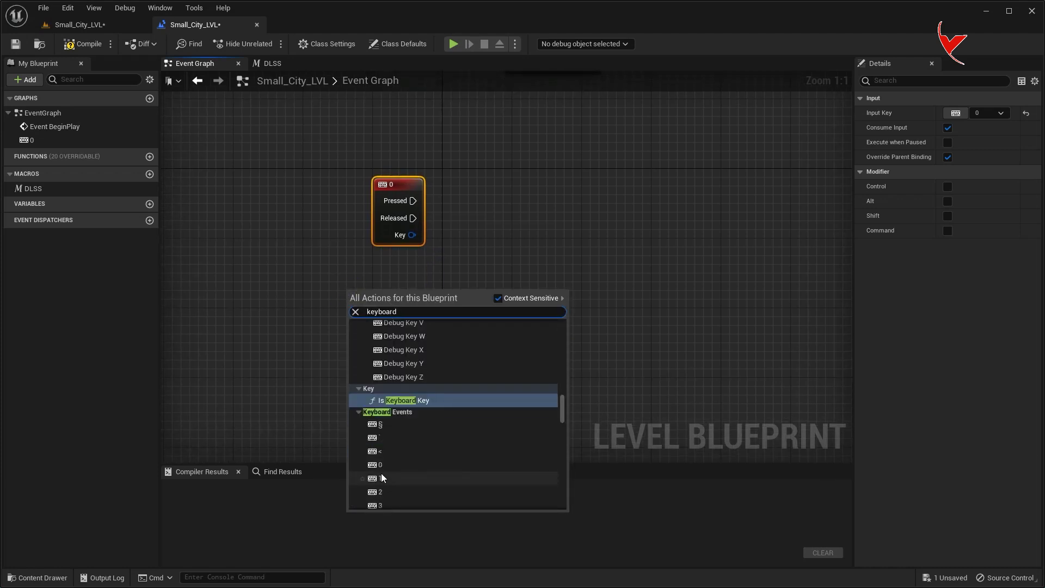
left_click(381, 472)
left_click_drag(369, 295, 395, 286)
right_click_drag(374, 370, 383, 282)
right_click(384, 282)
scroll(434, 465, "down", 3)
left_click(423, 433)
right_click_drag(422, 433, 432, 342)
left_click(410, 311)
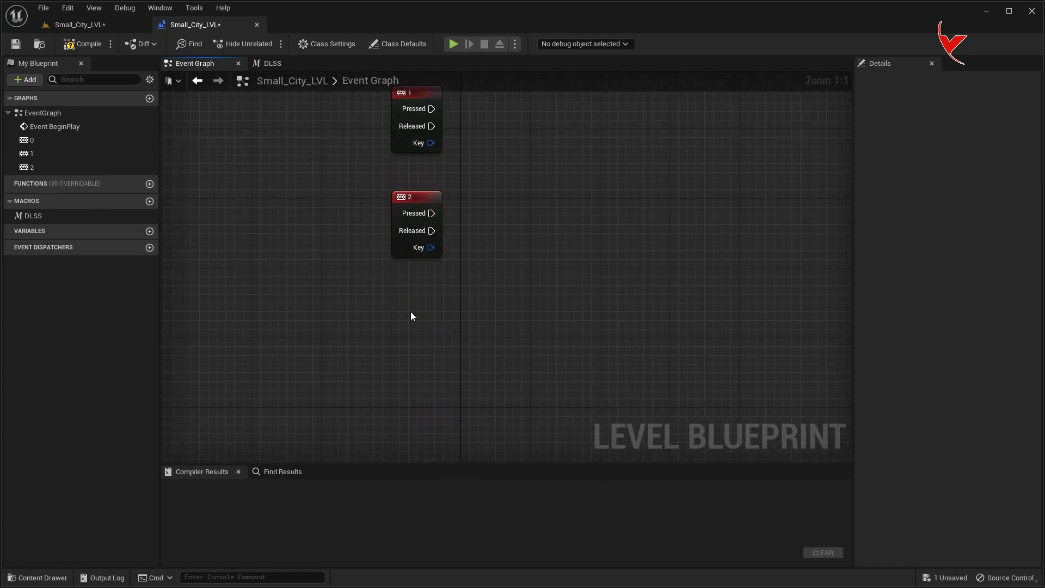
Step: Add keyboard events for keys 3 and 4
right_click(412, 316)
scroll(452, 490, "down", 3)
left_click(452, 502)
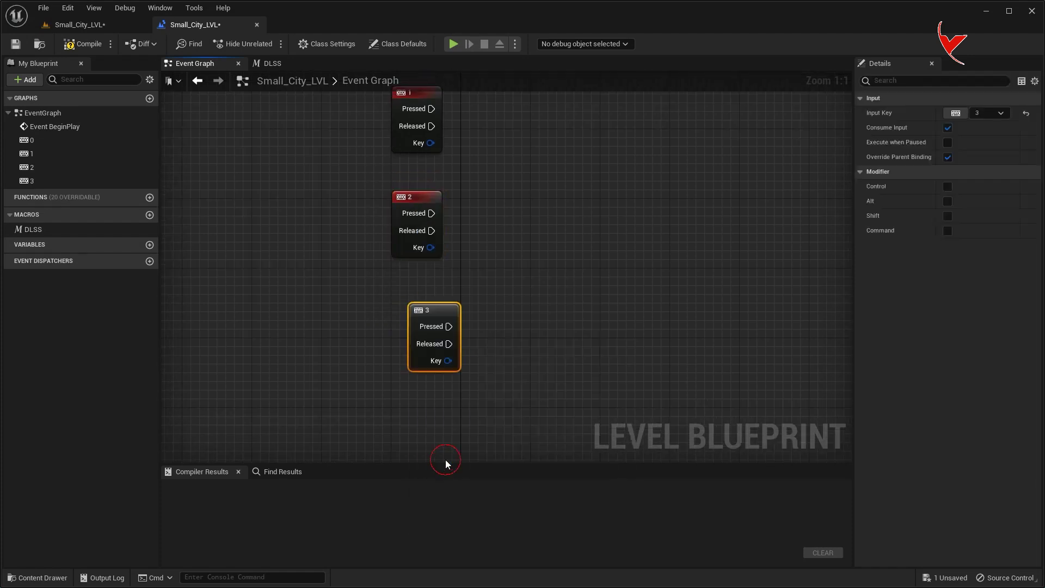
right_click_drag(419, 296, 421, 209)
left_click(413, 325)
right_click(415, 327)
type("keyboard")
scroll(478, 480, "down", 5)
left_click(456, 484)
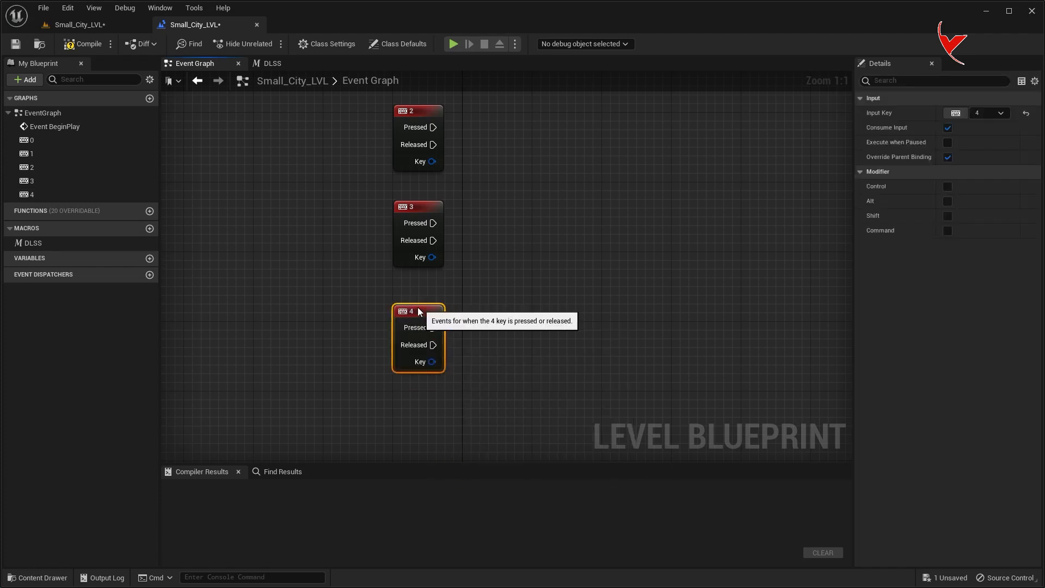
Step: Add keyboard events for keys 5 and 6
right_click_drag(416, 308, 383, 289)
right_click(383, 289)
scroll(432, 474, "down", 5)
left_click(417, 428)
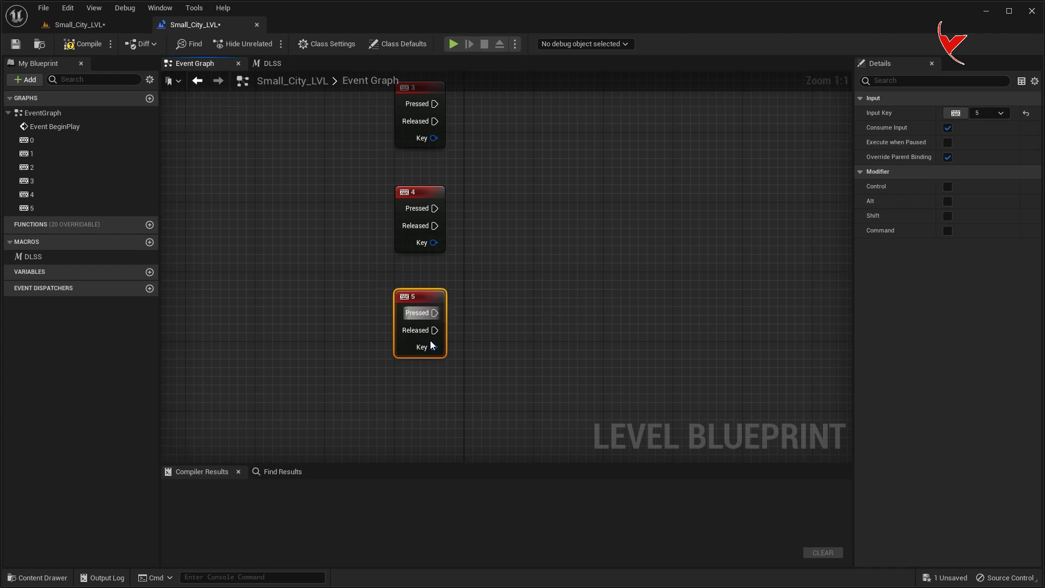
right_click_drag(387, 433, 395, 337)
right_click(401, 327)
scroll(456, 504, "down", 3)
scroll(435, 482, "down", 2)
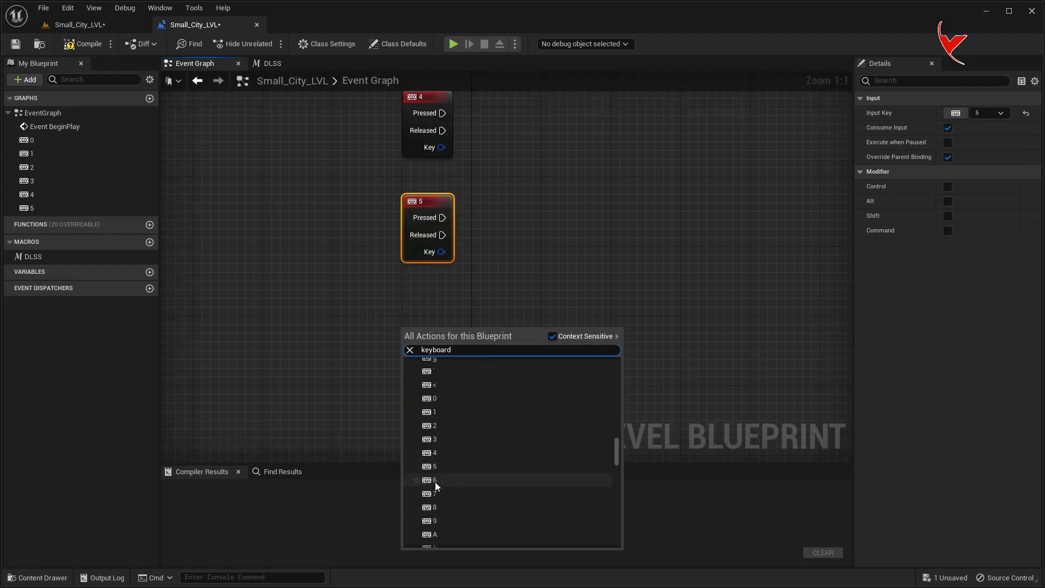
left_click(435, 482)
scroll(365, 234, "down", 5)
Step: Wire keys 0 and 1 Pressed into two DLSS macro nodes, setting the second's DLSSNO to 1
right_click_drag(364, 234, 340, 230)
left_click_drag(33, 270, 368, 139)
left_click_drag(33, 270, 368, 178)
scroll(383, 182, "up", 1)
scroll(338, 189, "up", 2)
left_click_drag(389, 184, 391, 185)
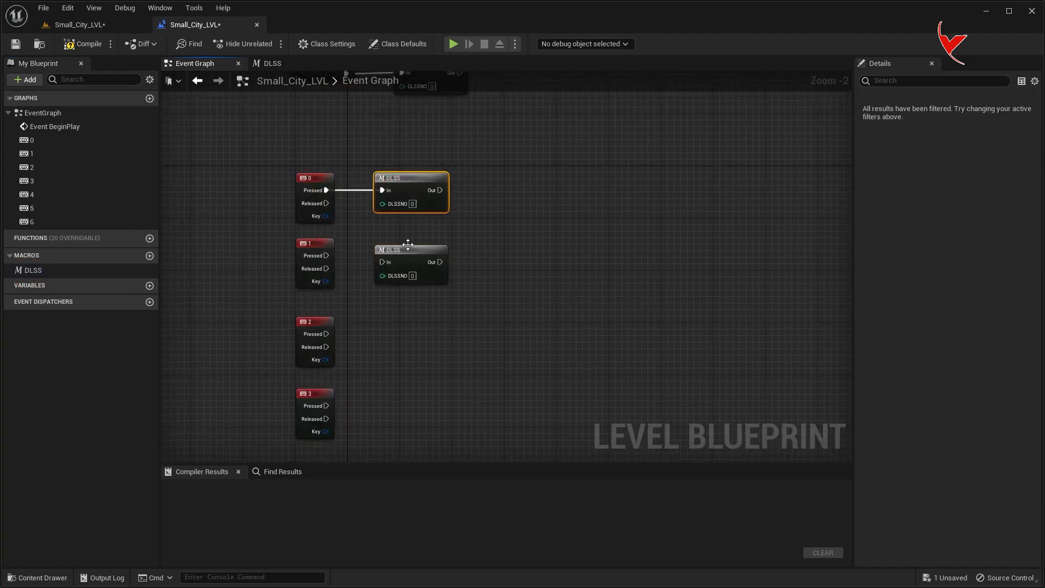
scroll(406, 222, "up", 2)
left_click_drag(299, 251, 373, 251)
type("2")
left_click(491, 293)
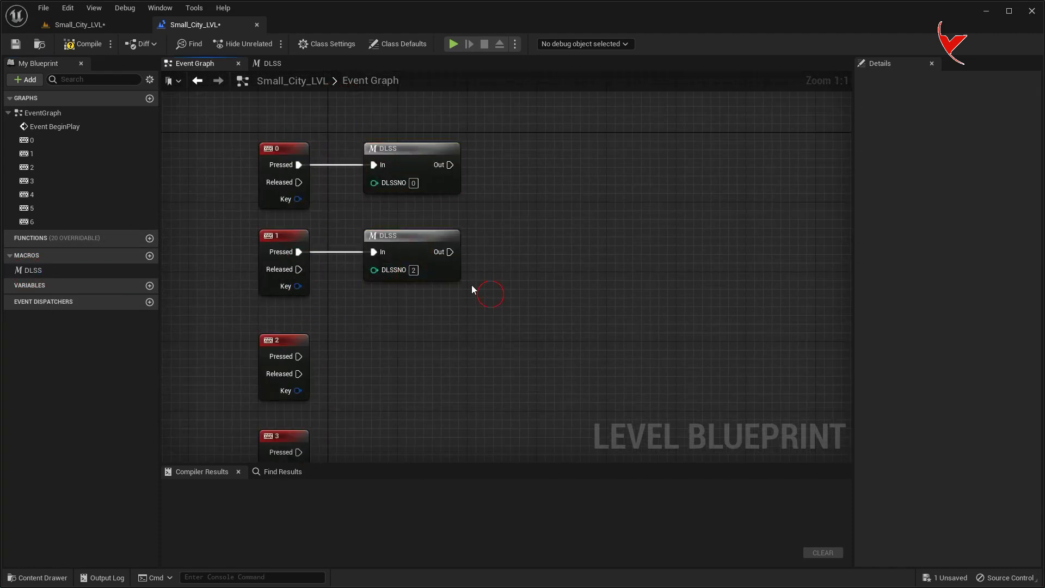
key("ctrl+z")
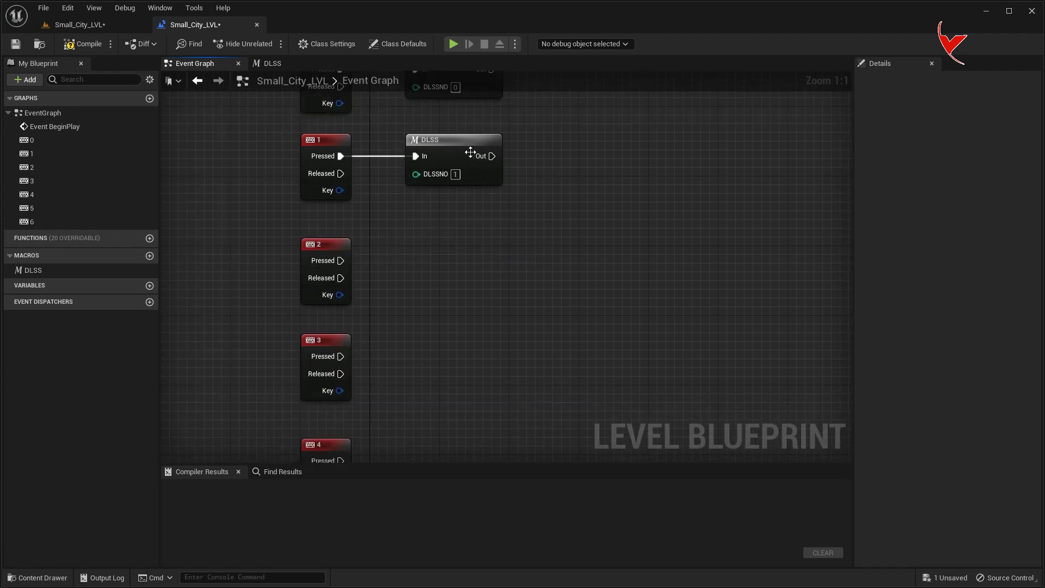
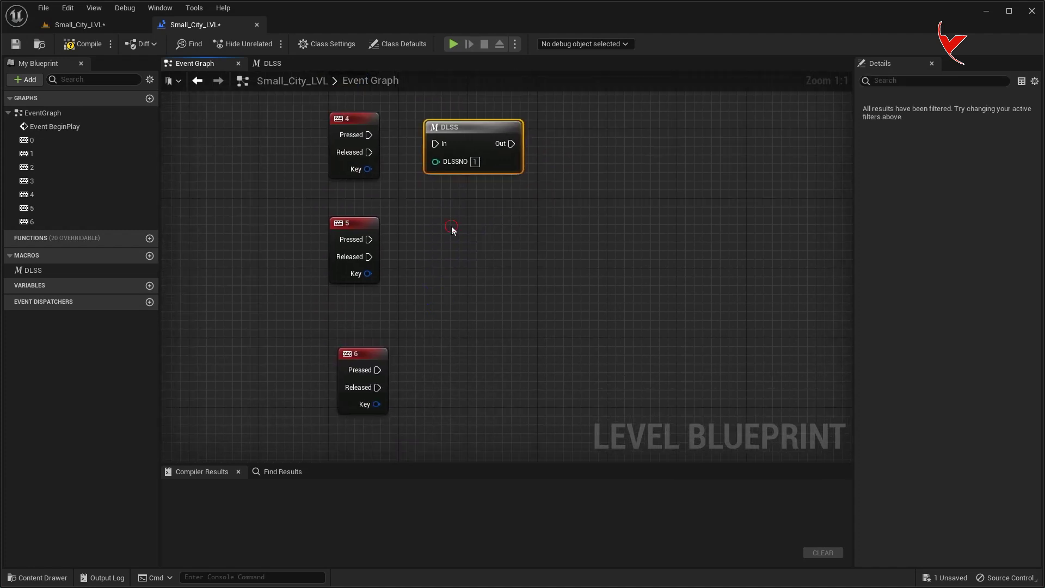
Step: Paste DLSS macro copies beside keys 6 and 5 and wire key 6's Pressed to one
key("ctrl+v")
left_click_drag(456, 126, 463, 127)
right_click_drag(463, 126, 455, 66)
key("ctrl+v")
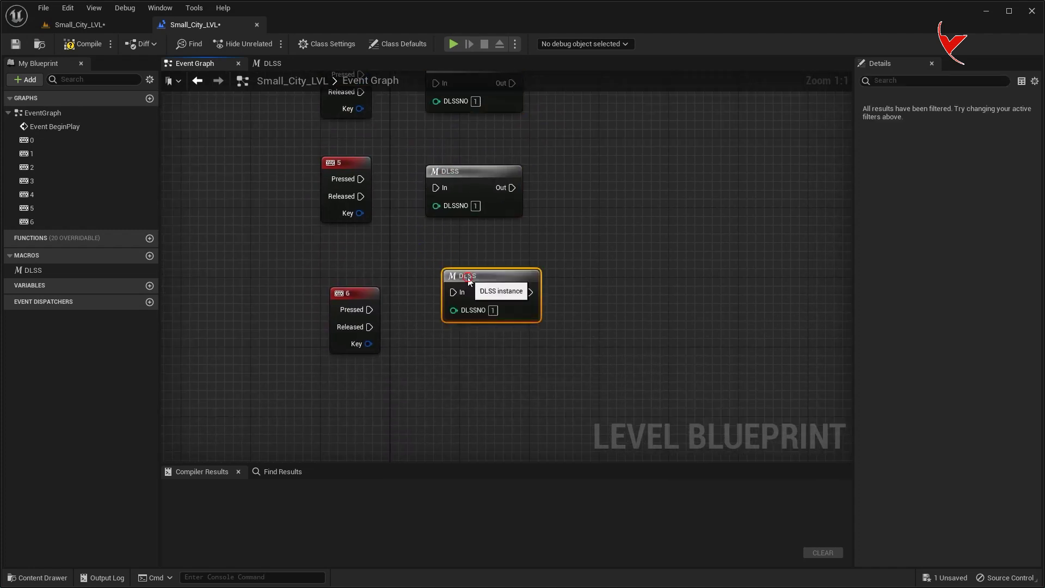
left_click_drag(369, 310, 438, 310)
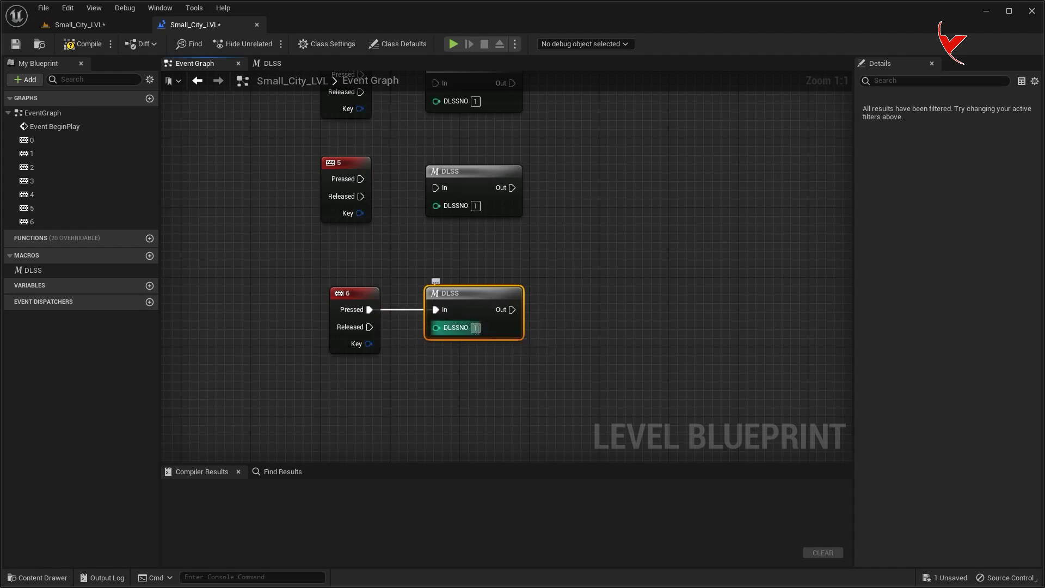
left_click(520, 235)
right_click_drag(519, 235, 466, 290)
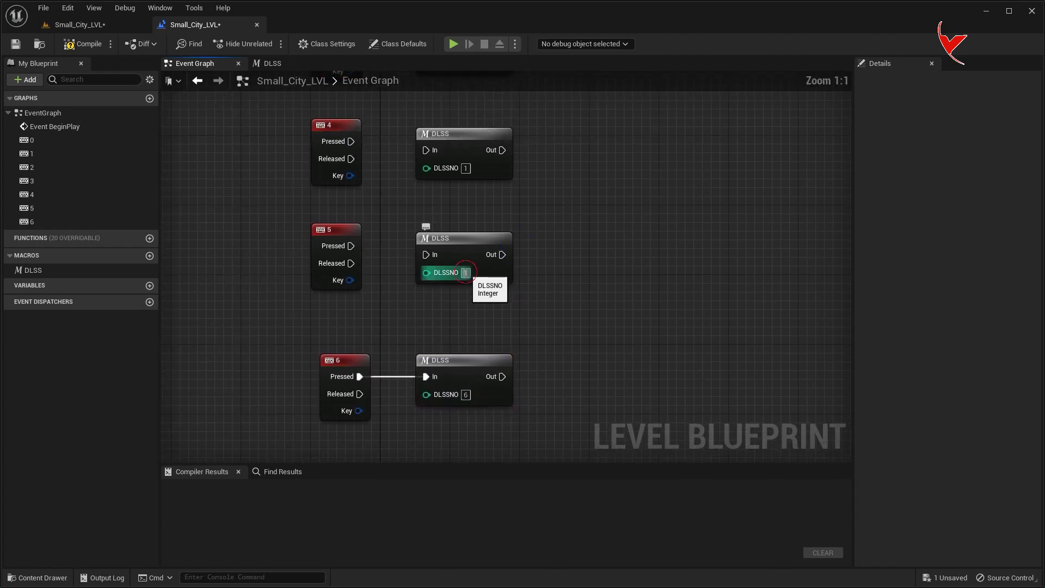
left_click_drag(446, 246, 446, 237)
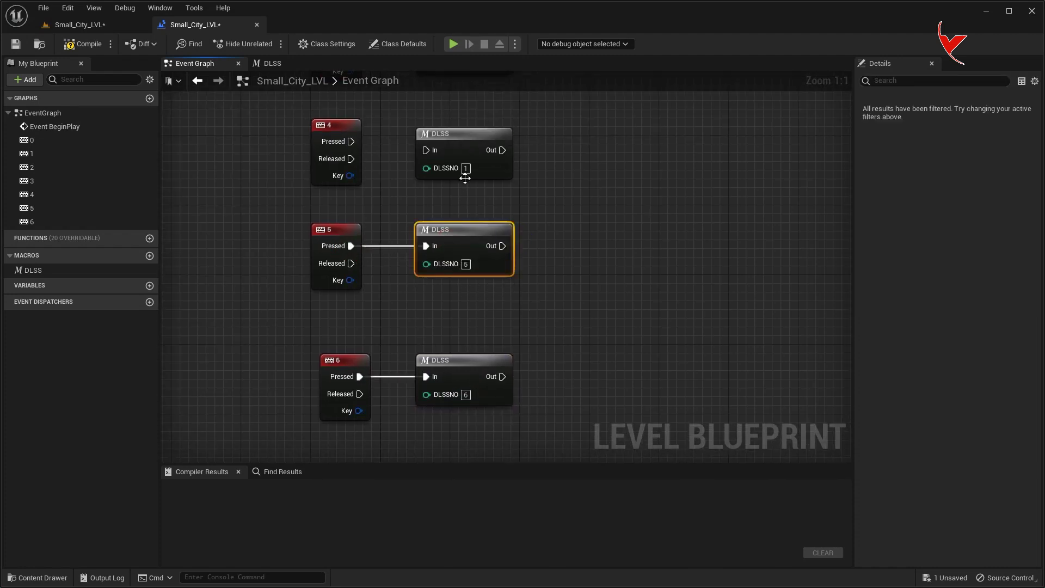
Step: Wire keys 4 and 3 to their own DLSS nodes with DLSSNO set to 4 and 3
type("4")
right_click_drag(488, 206, 488, 295)
mouse_move(351, 230)
left_mouse_down()
mouse_move(426, 239)
mouse_move(463, 215)
left_mouse_up()
type("3")
right_click_drag(456, 182, 449, 256)
mouse_move(345, 201)
left_mouse_down()
mouse_move(420, 209)
mouse_move(435, 188)
left_mouse_up()
Step: Wire key 2 to its DLSS node, align all DLSS nodes, then compile and save
right_click_drag(451, 125, 451, 204)
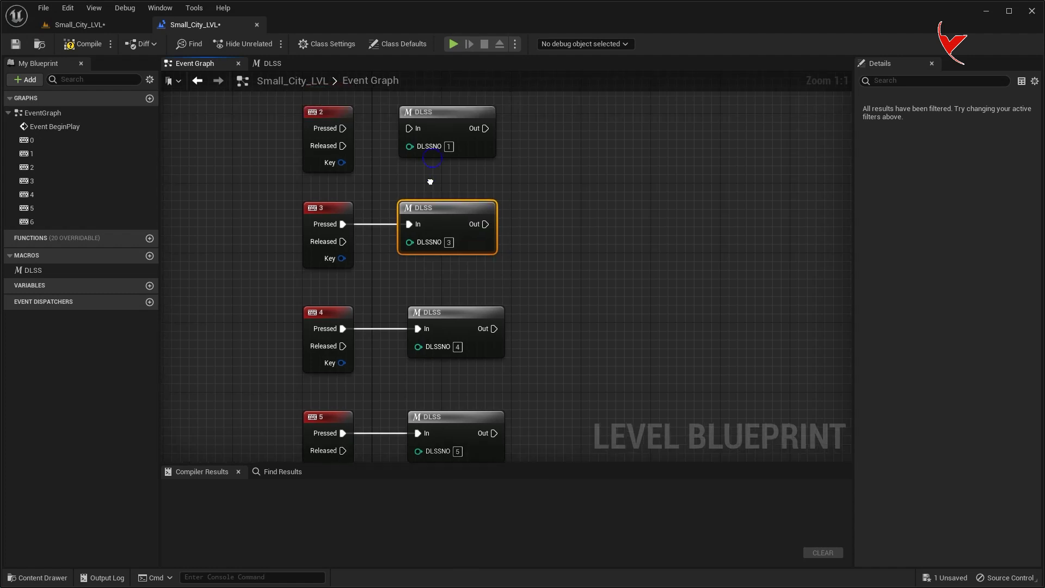
left_click_drag(347, 184, 414, 184)
right_click_drag(414, 185, 418, 242)
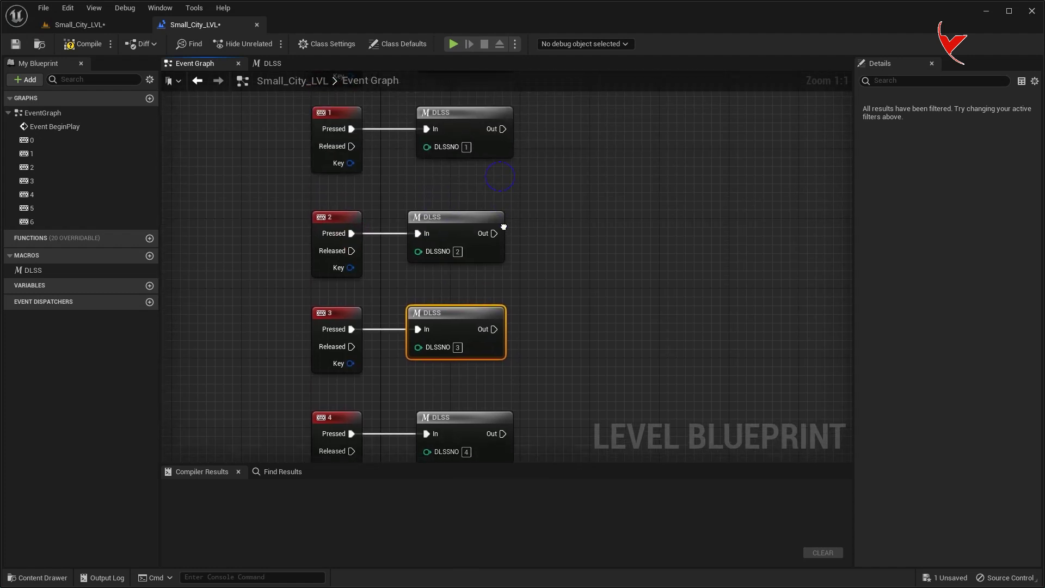
left_click_drag(449, 234, 457, 234)
right_click_drag(457, 234, 456, 295)
left_click_drag(446, 308, 454, 308)
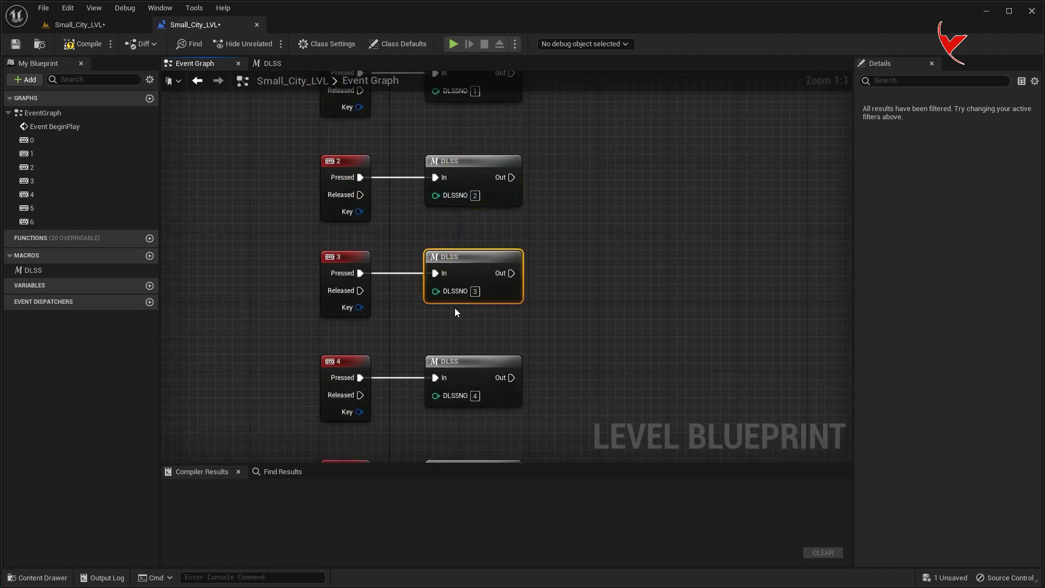
right_click_drag(455, 308, 467, 378)
right_click_drag(468, 254, 475, 332)
scroll(475, 332, "down", 2)
scroll(469, 313, "down", 3)
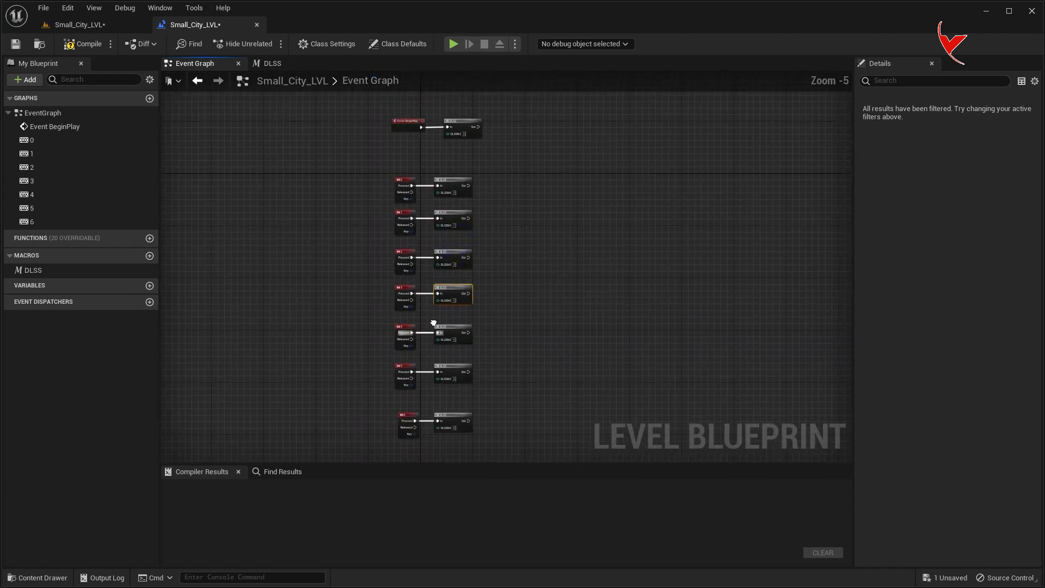
key("F7")
left_click(361, 266)
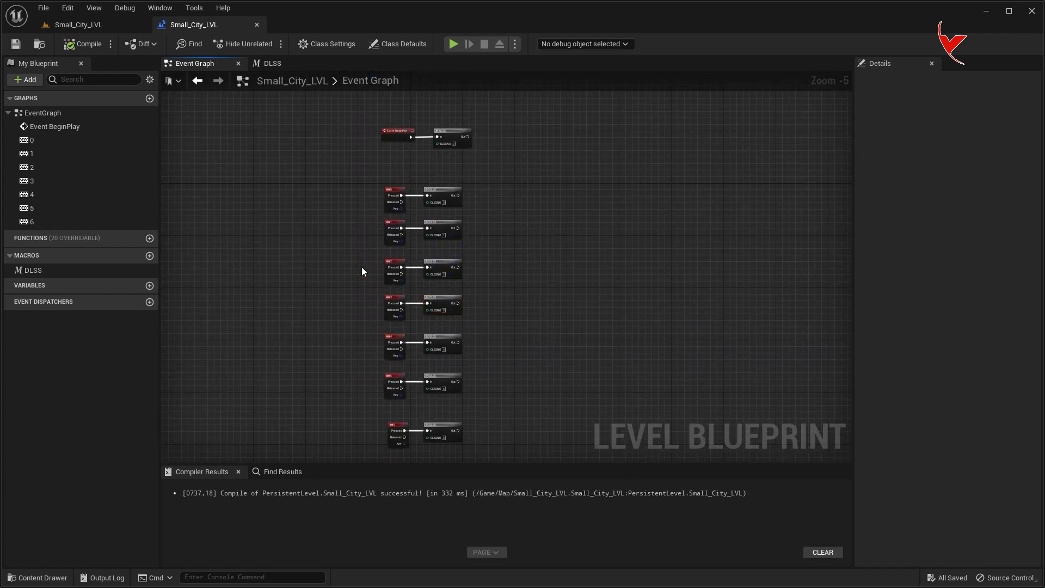
Step: In the Content folder, add a User Widget blueprint named DLSS_Status and open it
key("ctrl+space")
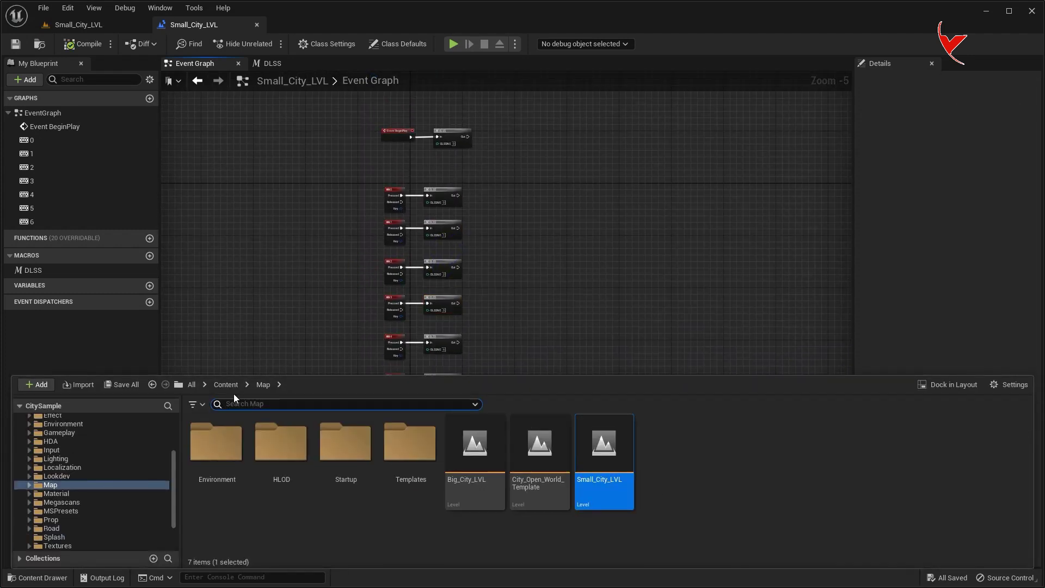
left_click(228, 385)
scroll(628, 520, "down", 3)
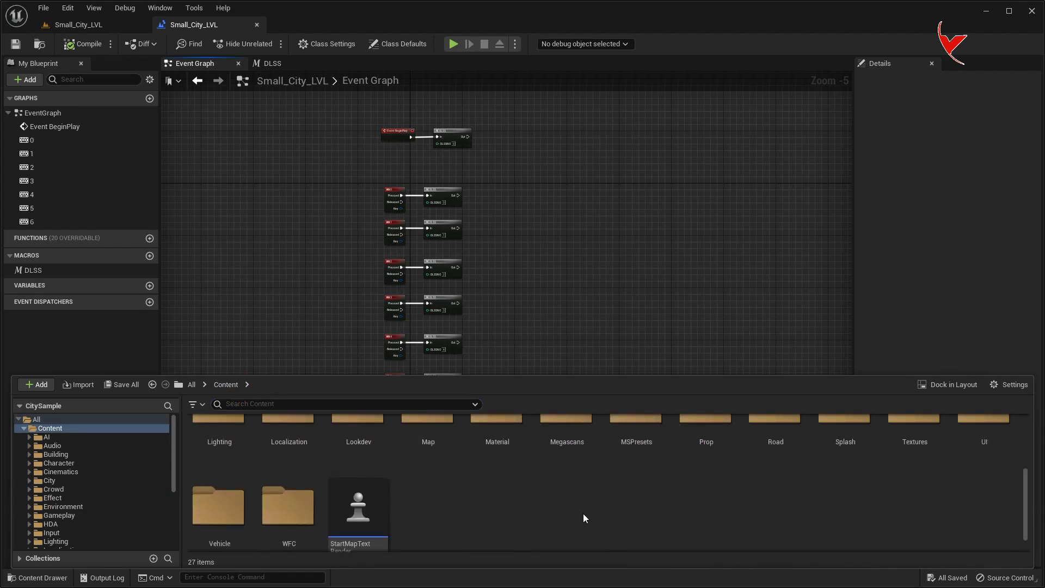
right_click(532, 484)
mouse_move(570, 478)
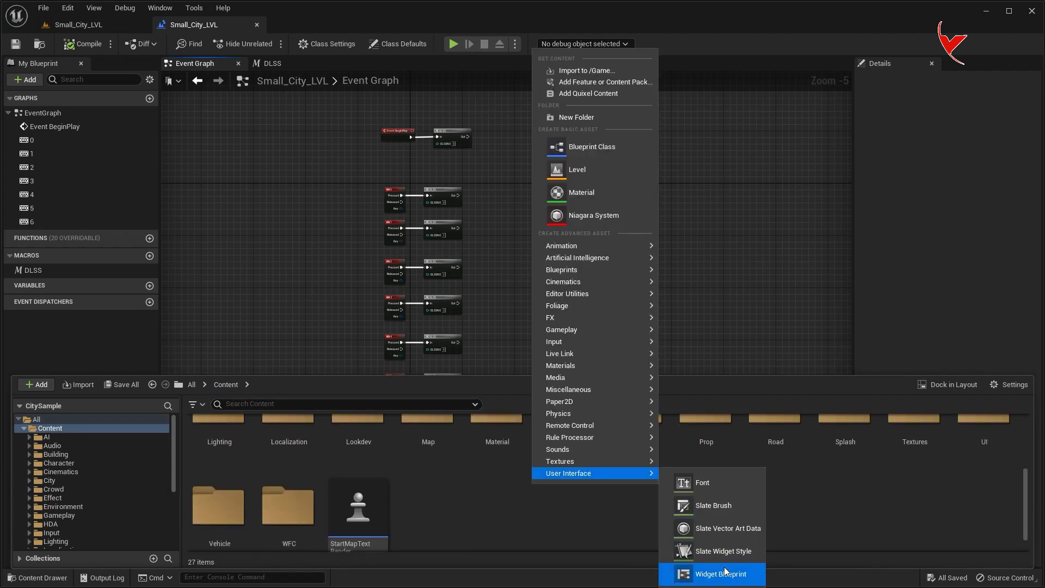
left_click(723, 571)
left_click(423, 199)
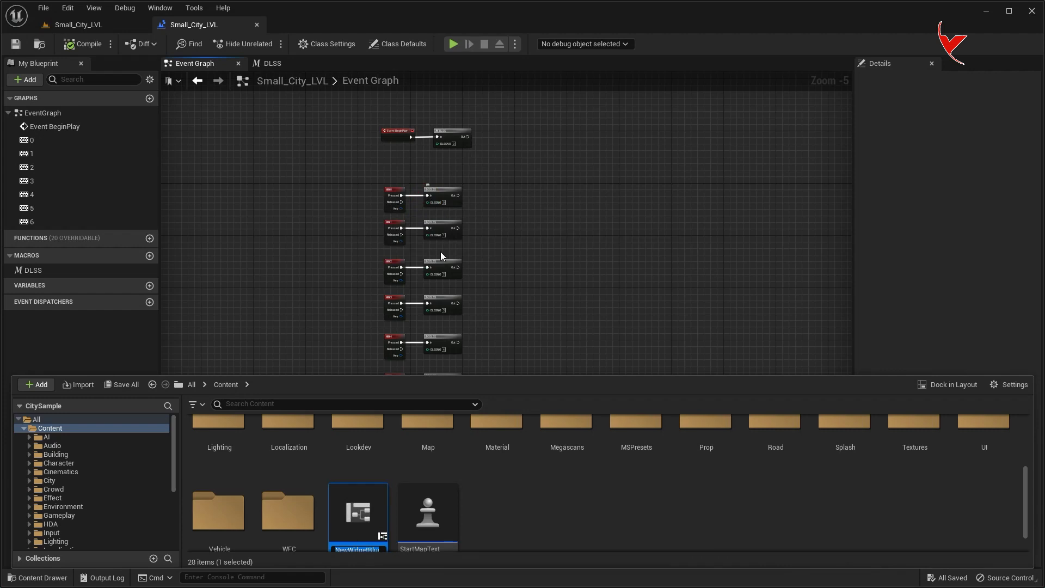
type("DLSS_")
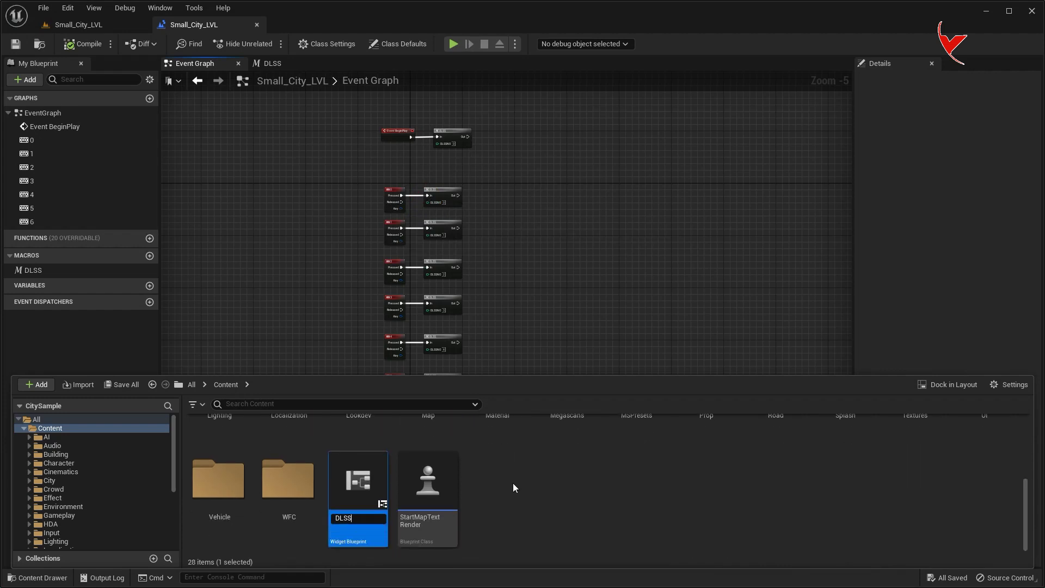
type("Status")
key("Return")
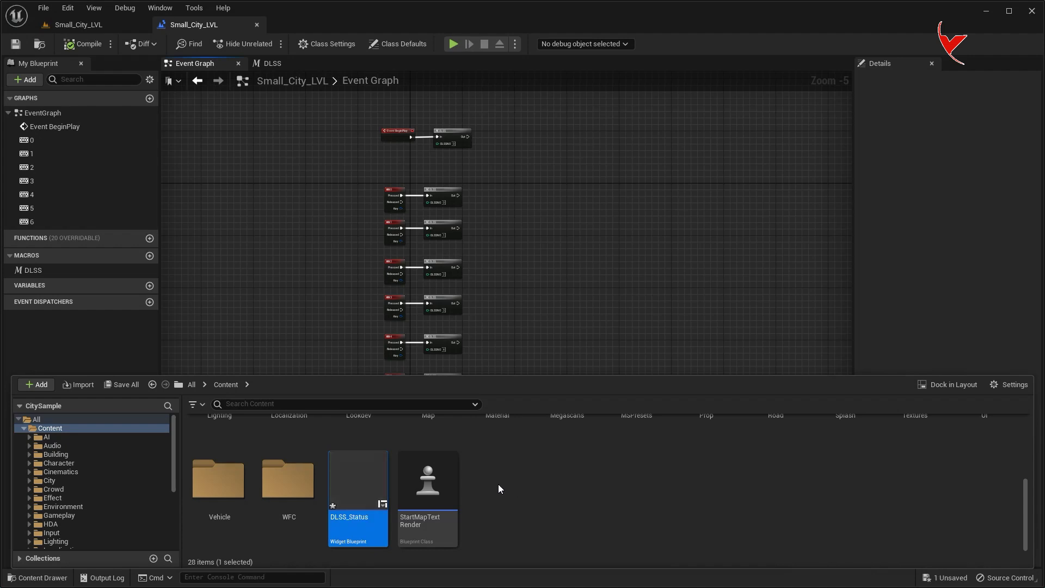
double_click(358, 481)
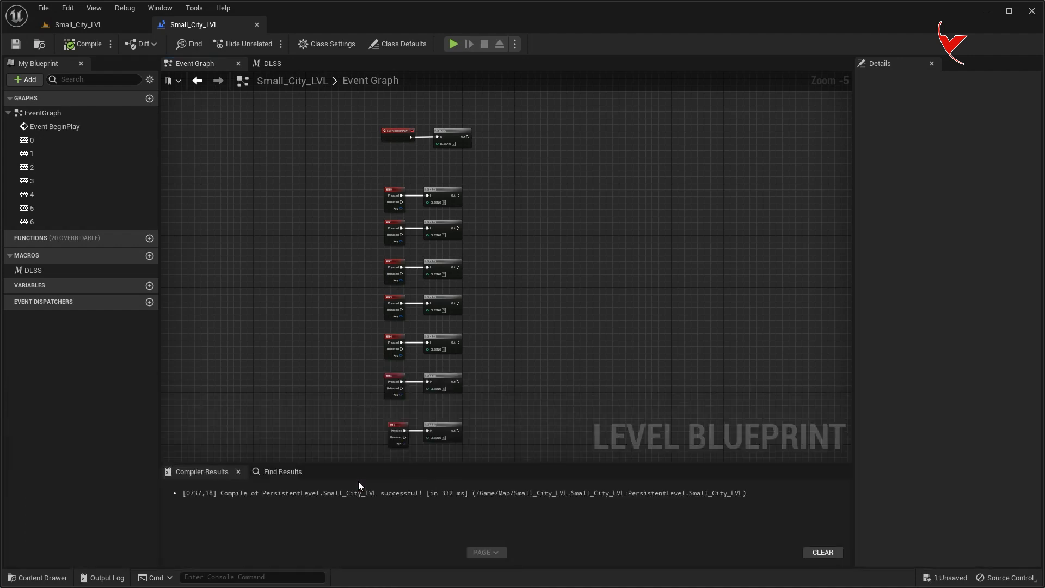
Step: Add a Uniform Grid Panel to the widget with a Text block inside it
type("gr")
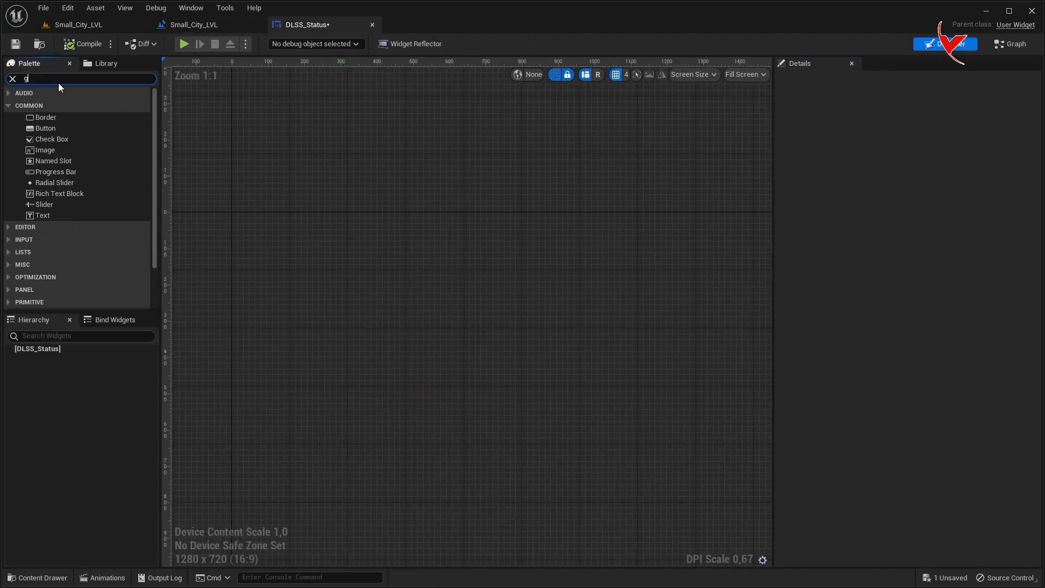
left_click(70, 139)
left_click_drag(71, 139, 44, 348)
type("text")
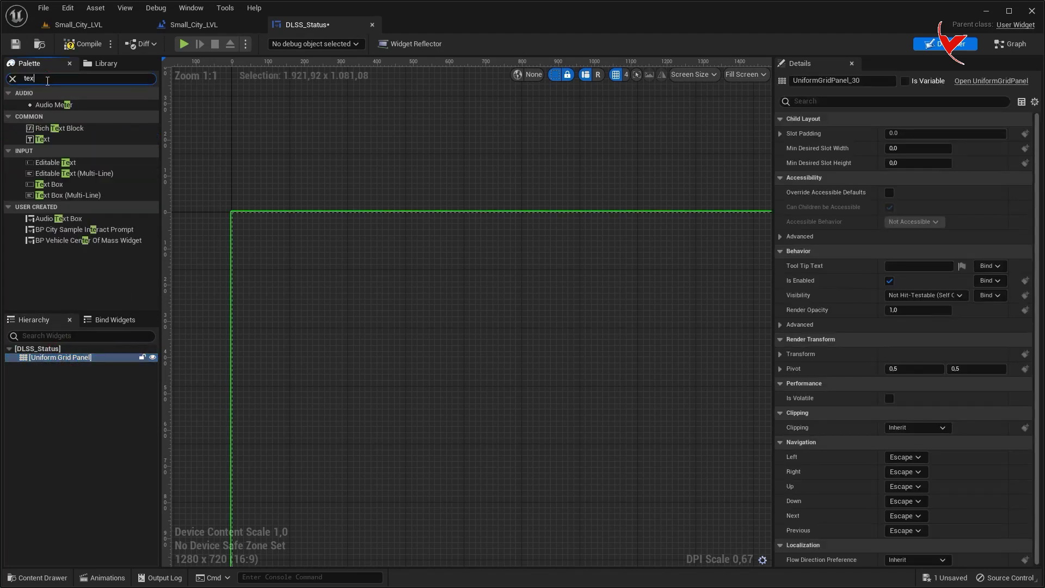
left_click_drag(42, 116, 62, 362)
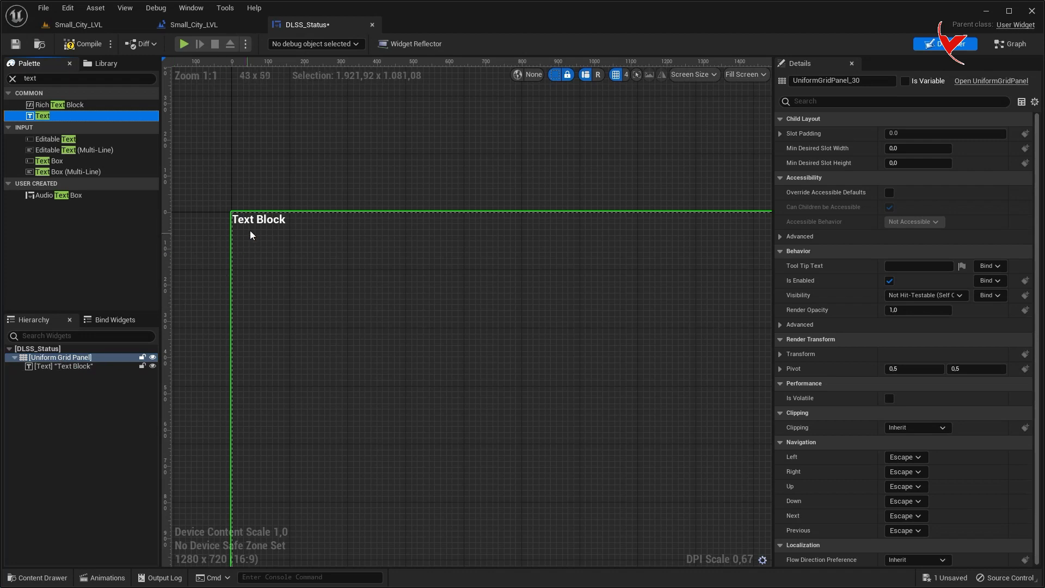
Step: Centre the Text block horizontally with font size 35 and a top margin of 25
left_click(255, 227)
left_click(911, 133)
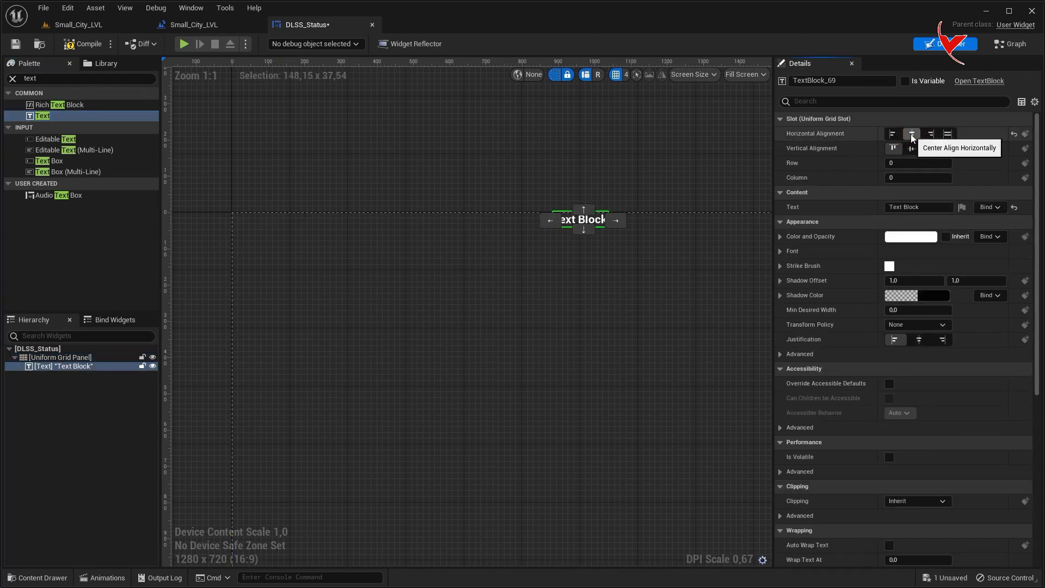
left_click(862, 103)
left_click(911, 179)
type("5")
key("Return")
left_click(812, 100)
type("mar")
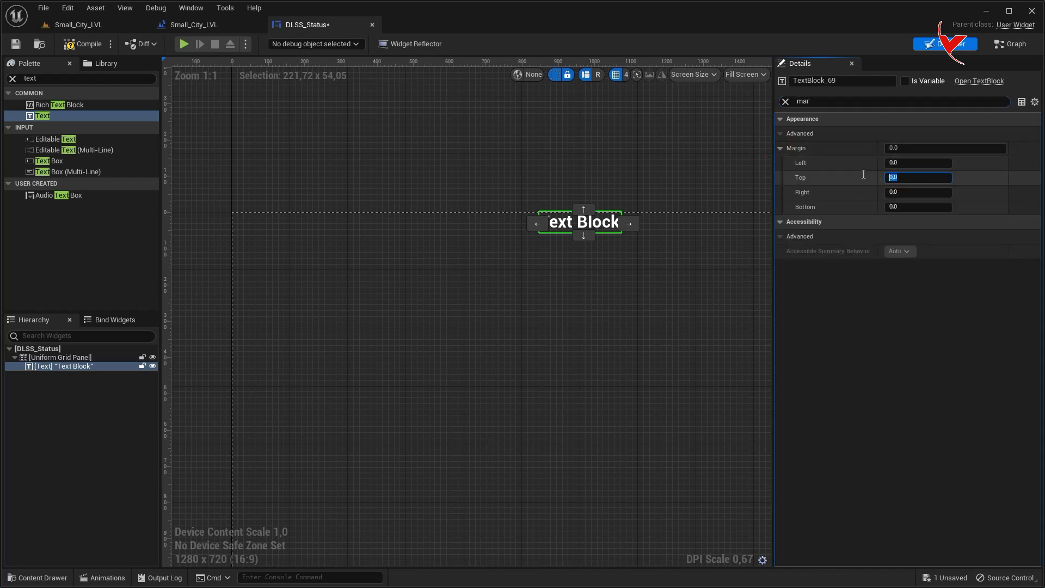
type("25")
key("Return")
Step: Create a GetText binding for the Text block's text
left_click(589, 130)
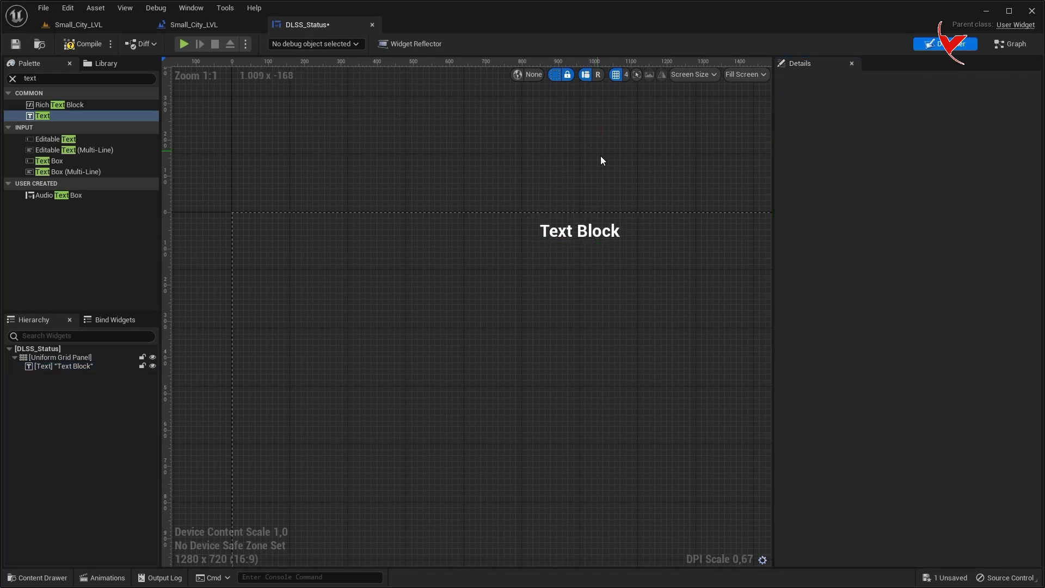
scroll(477, 133, "up", 2)
scroll(497, 215, "up", 2)
left_click(443, 196)
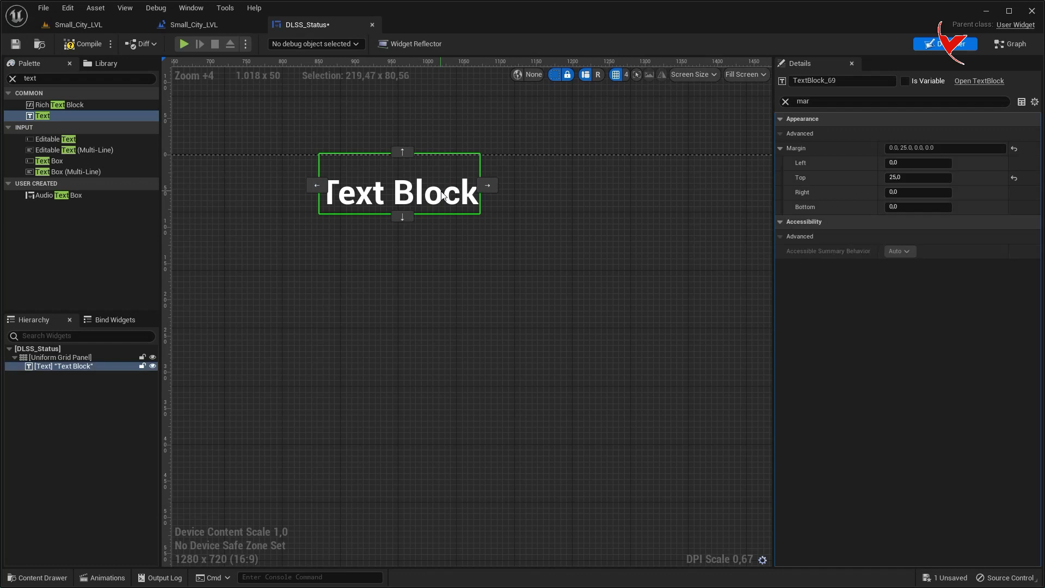
left_click(785, 102)
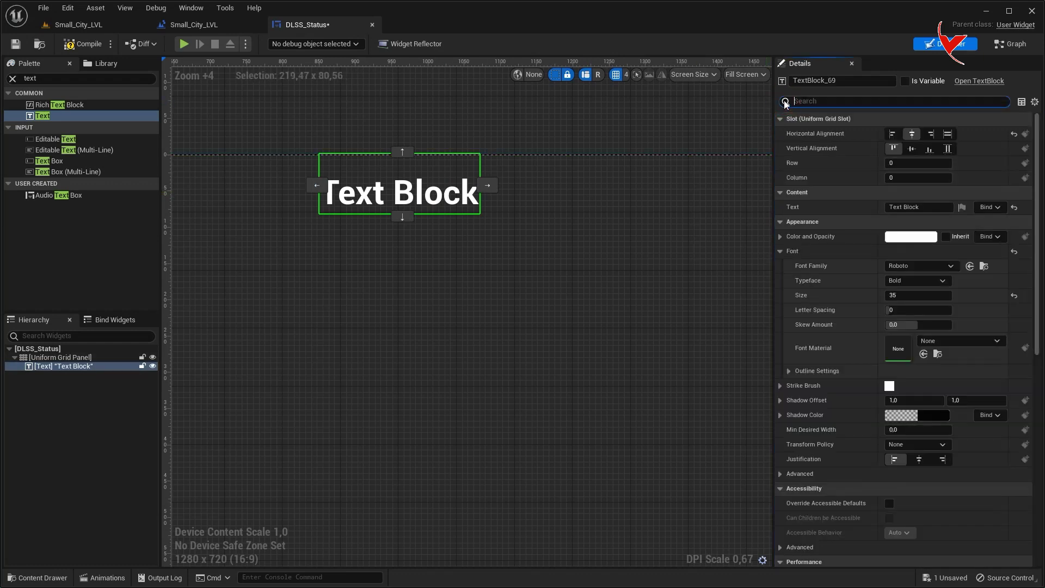
left_click(1001, 207)
left_click(1005, 237)
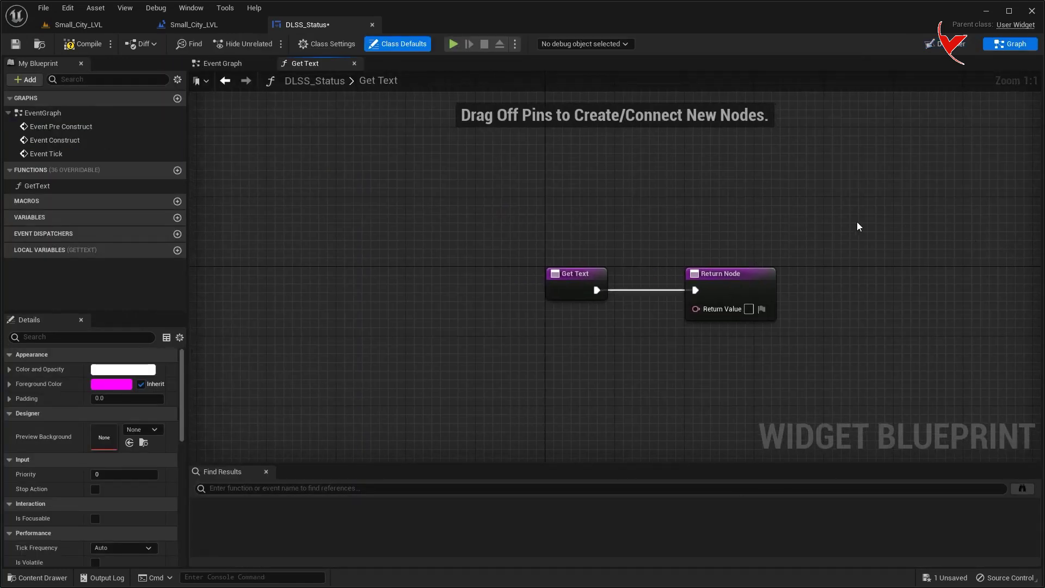
Step: Promote GetText's return value to a DLSS_Status variable with Instance Editable and Expose on Spawn
right_click(696, 310)
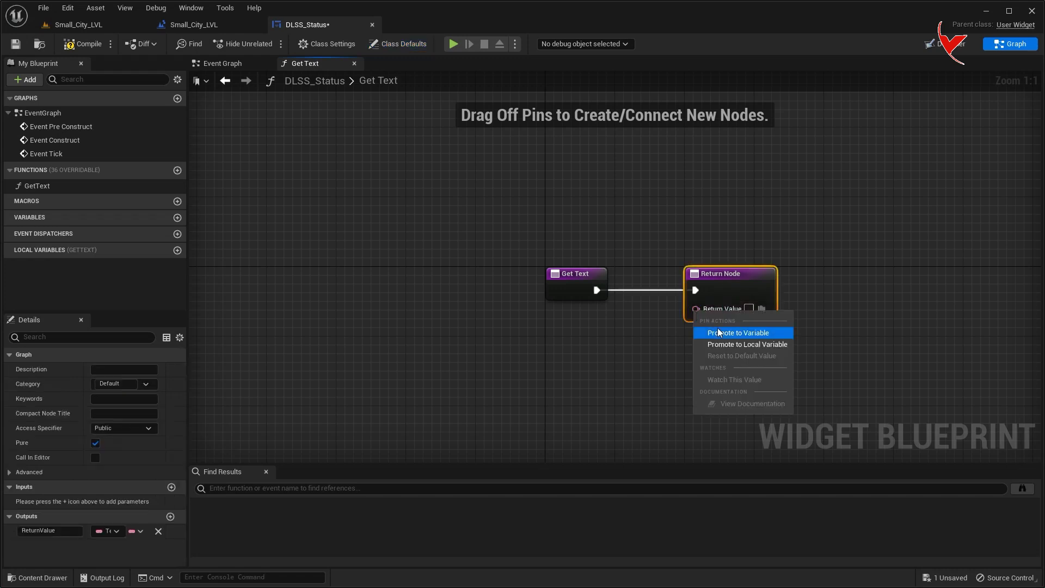
left_click(720, 335)
left_click_drag(626, 269, 583, 328)
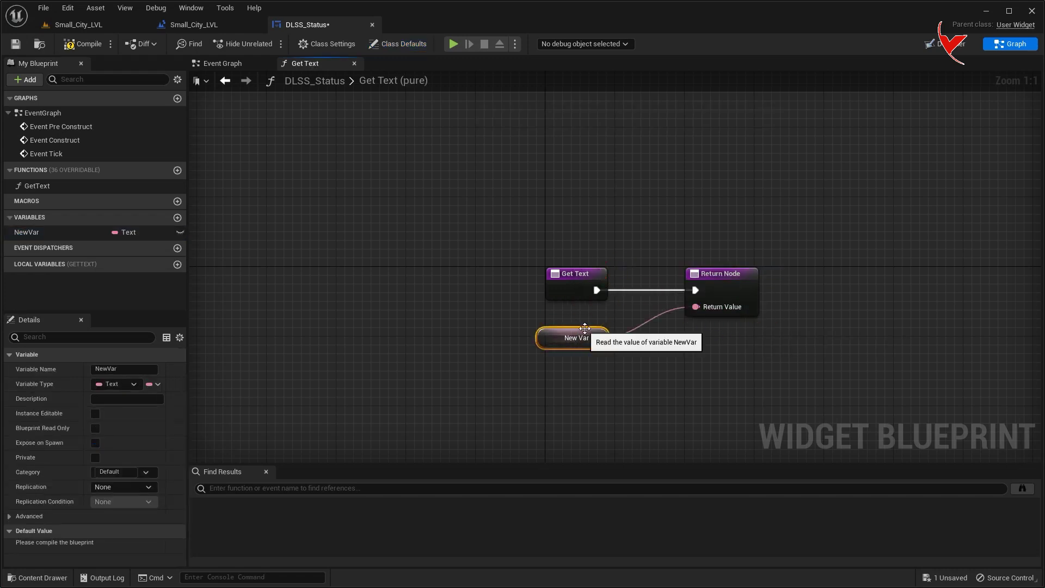
double_click(48, 233)
type("DLSS_Sta")
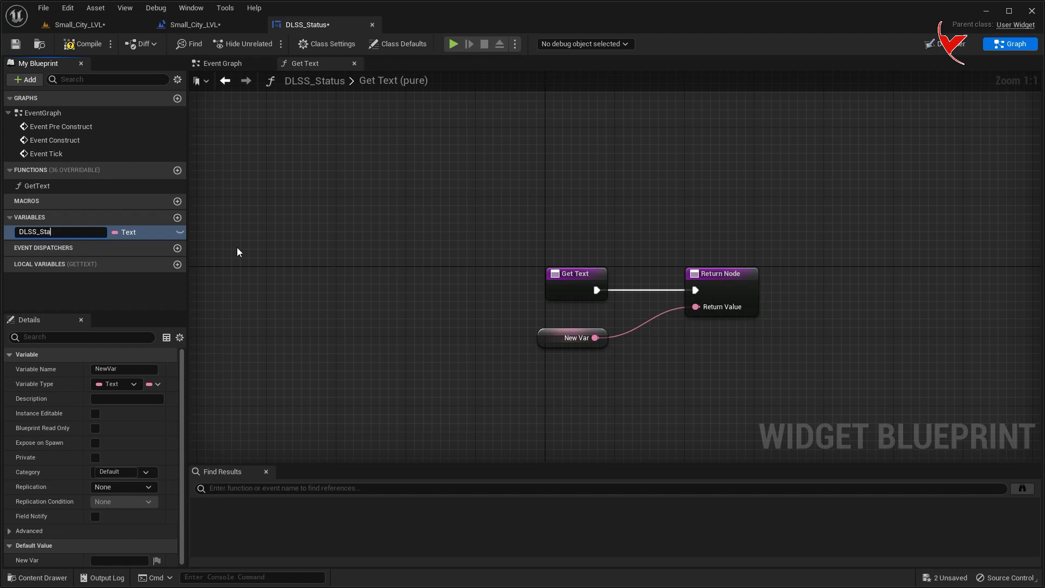
type("tus")
key("Return")
left_click(96, 413)
left_click(96, 443)
left_click(210, 24)
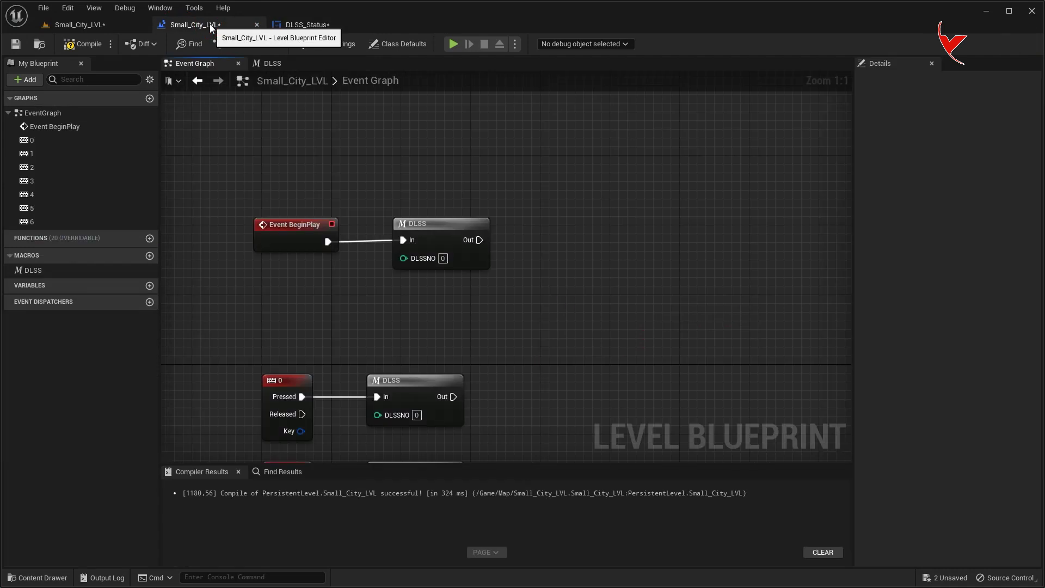
Step: Add a Create Widget node of class DLSS Status after BeginPlay
left_click_drag(434, 228, 719, 234)
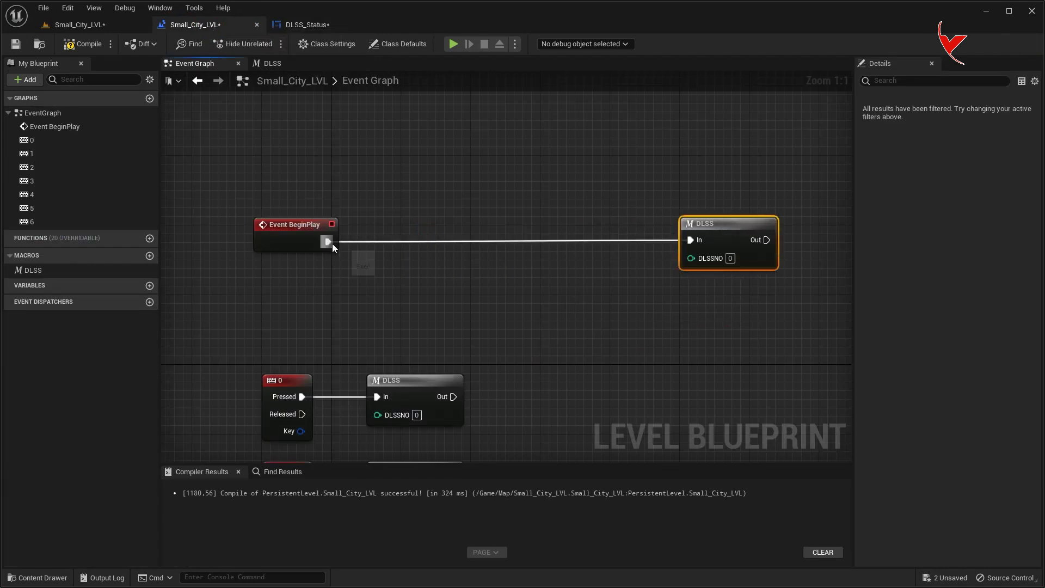
left_click_drag(331, 243, 408, 243)
type("create widget")
key("Return")
left_click(430, 267)
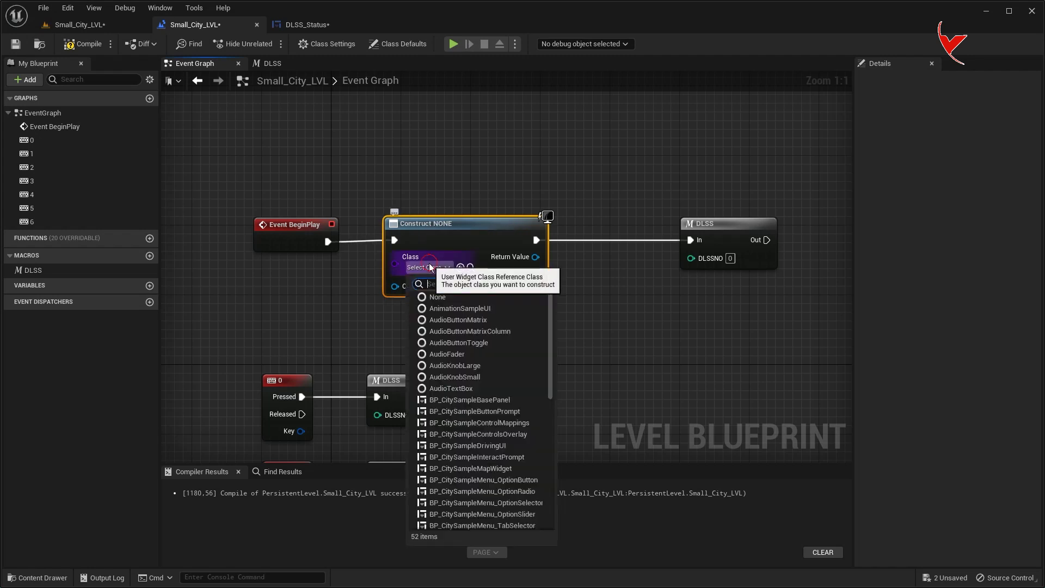
type("DLSS")
left_click(440, 310)
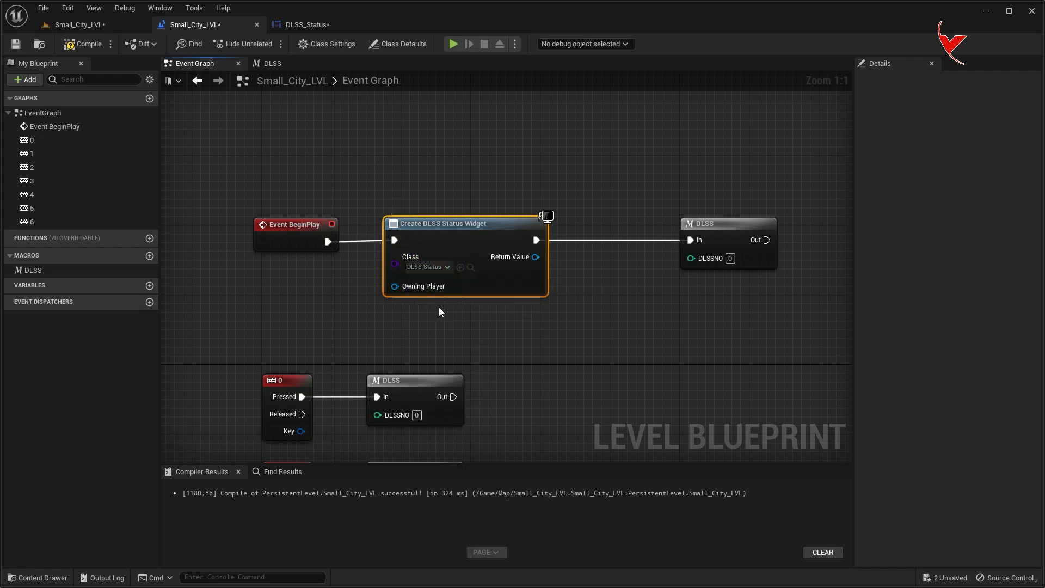
Step: Store the created widget in a new DLSS_Widget variable and compile
right_click_drag(441, 312, 325, 307)
right_click(420, 251)
left_click(458, 277)
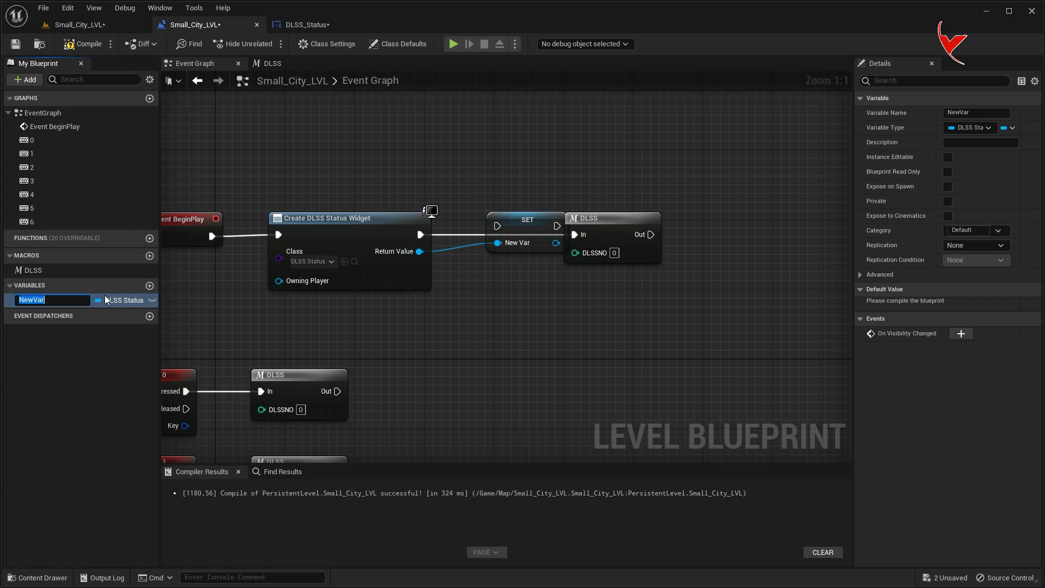
type("idget")
key("Return")
left_click_drag(593, 218, 661, 218)
mouse_move(535, 224)
left_mouse_down()
mouse_move(535, 232)
mouse_move(647, 237)
left_mouse_up()
scroll(639, 240, "down", 2)
key("F7")
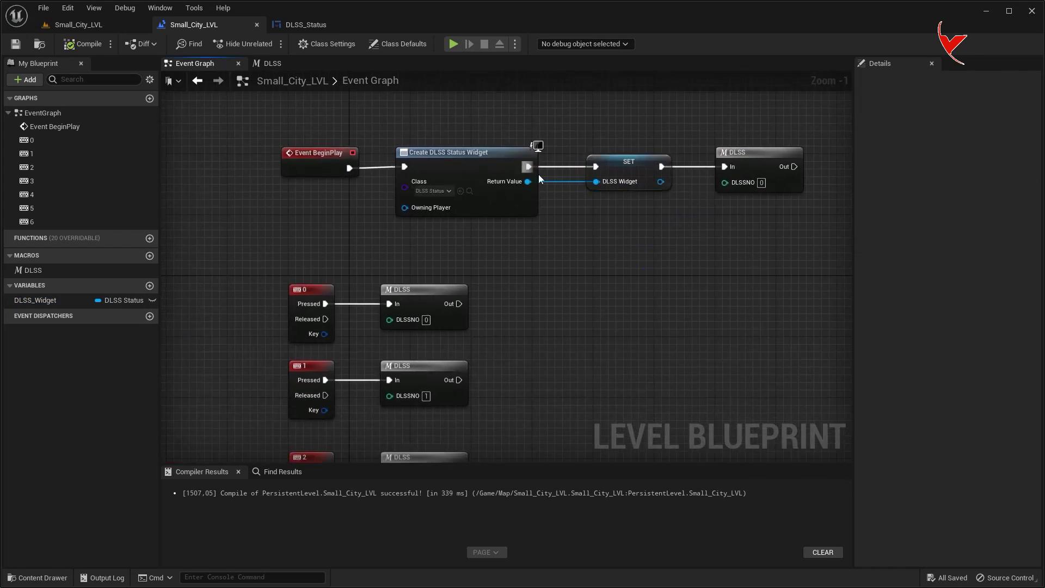
Step: Add DLSS_Widget to the viewport and chain Add to Viewport into the DLSS macro
right_click_drag(538, 175, 399, 193)
scroll(400, 193, "up", 1)
left_click_drag(478, 174, 678, 174)
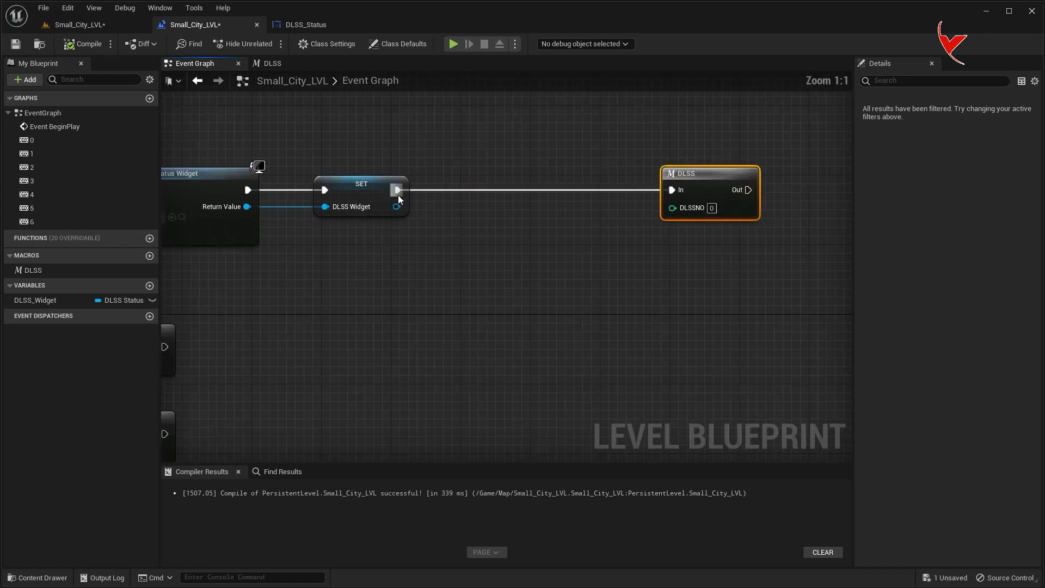
left_click_drag(396, 207, 468, 205)
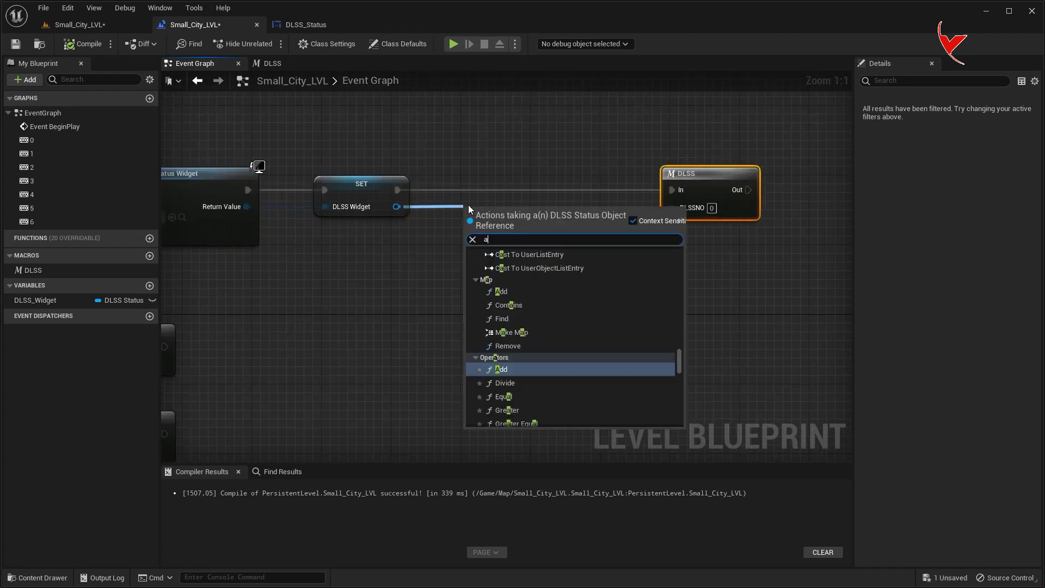
type("add to viewport")
key("Return")
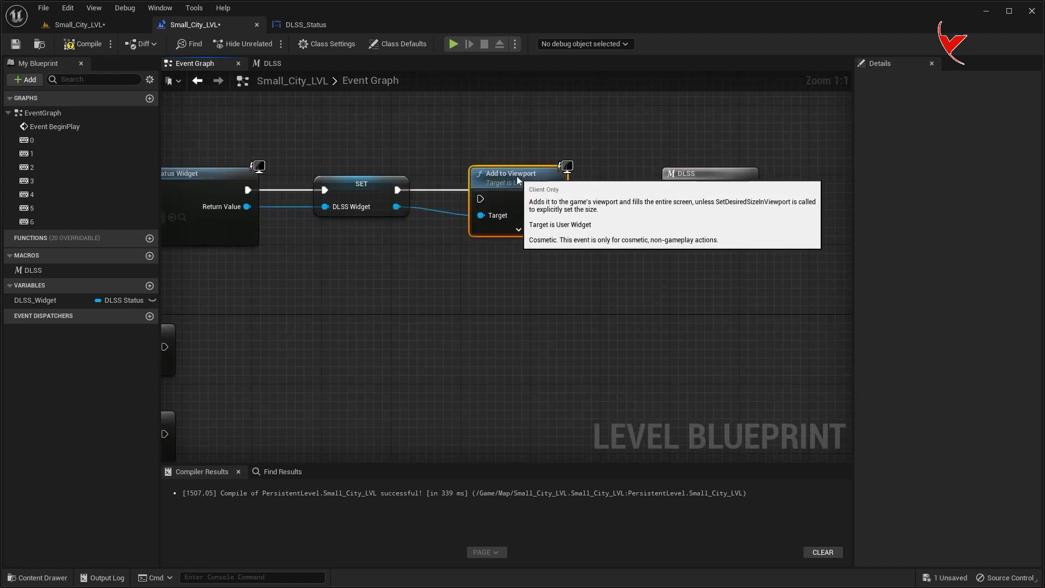
key("q")
left_click_drag(556, 190, 671, 189)
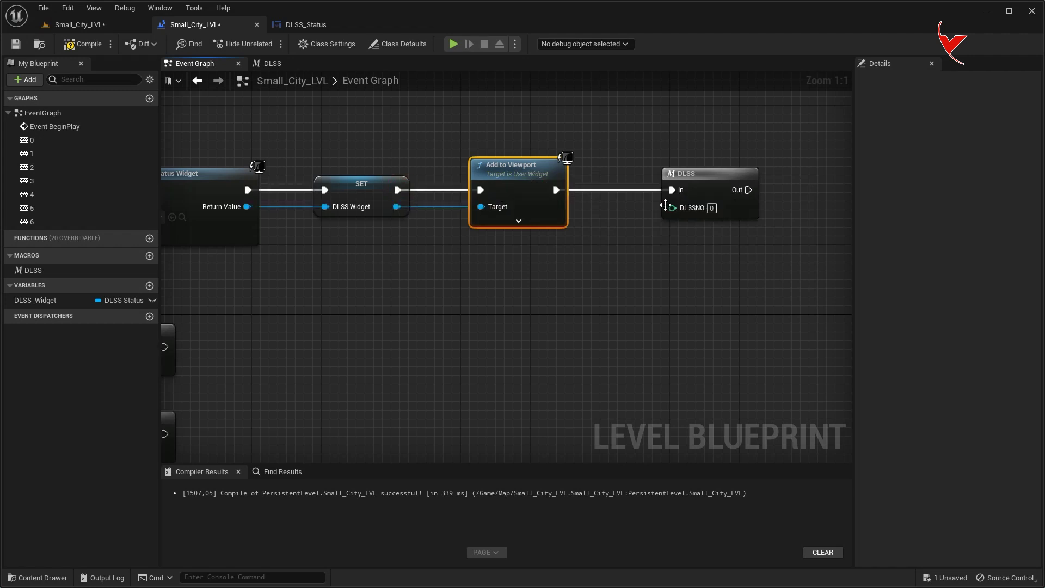
left_click(272, 63)
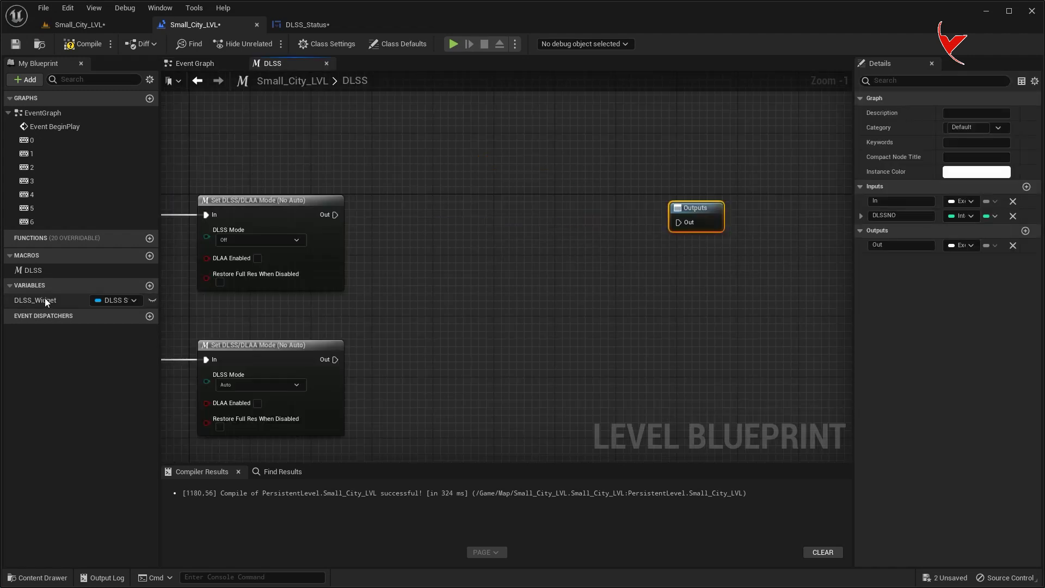
Step: After the Off mode node, set the DLSS Widget's DLSS Status to OFF, wired to Outputs
left_click_drag(44, 300, 337, 330)
left_click(337, 338)
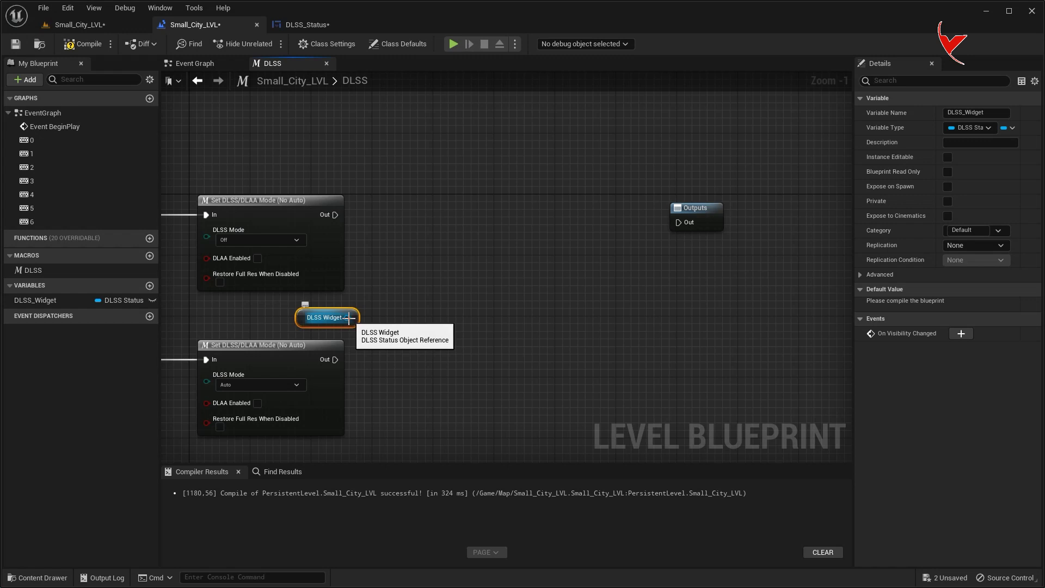
left_click_drag(348, 317, 419, 260)
type("set DL")
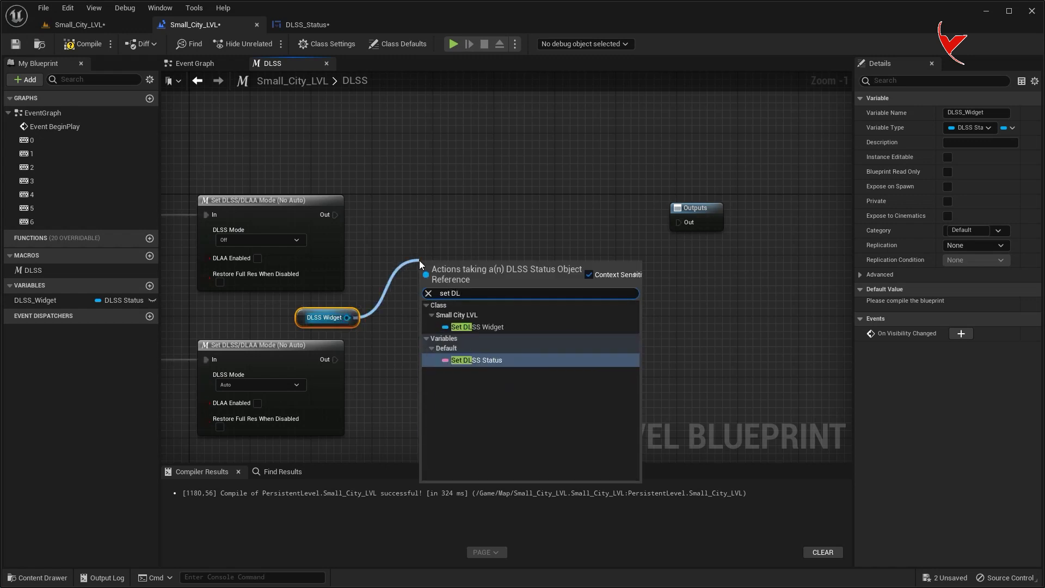
left_click(476, 360)
left_click_drag(452, 264, 455, 210)
left_click_drag(335, 214, 426, 216)
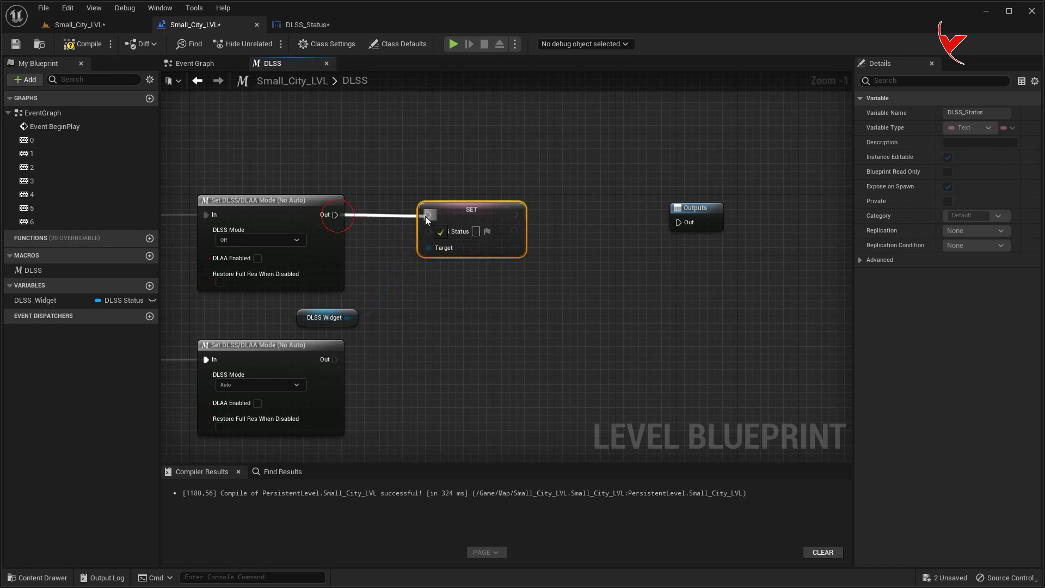
mouse_move(515, 215)
left_mouse_down()
mouse_move(677, 222)
mouse_move(632, 203)
left_mouse_up()
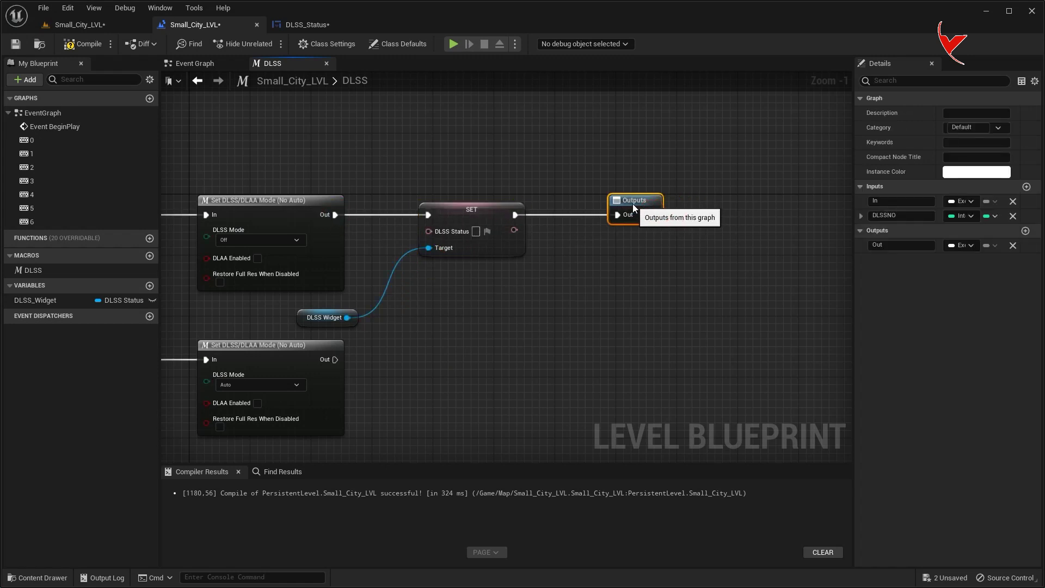
scroll(468, 242, "up", 1)
type("FF")
Step: Duplicate the SET DLSS Status node for the Auto mode, targeting DLSS Widget, and copy both SETs
right_click_drag(501, 230, 545, 155)
left_click(514, 142)
key("ctrl+c")
key("ctrl+v")
left_click_drag(518, 285, 486, 284)
left_click_drag(358, 301, 465, 301)
right_click_drag(402, 254, 504, 155)
left_click_drag(475, 154, 568, 240)
right_click_drag(579, 251, 561, 329)
left_click_drag(474, 140, 558, 274)
key("ctrl+c")
mouse_move(577, 327)
right_mouse_down()
mouse_move(495, 296)
mouse_move(522, 250)
right_mouse_up()
Step: Paste SET nodes for the Ultra Quality and Quality modes, wire them in, and label the Quality one 'Quality'
key("ctrl+v")
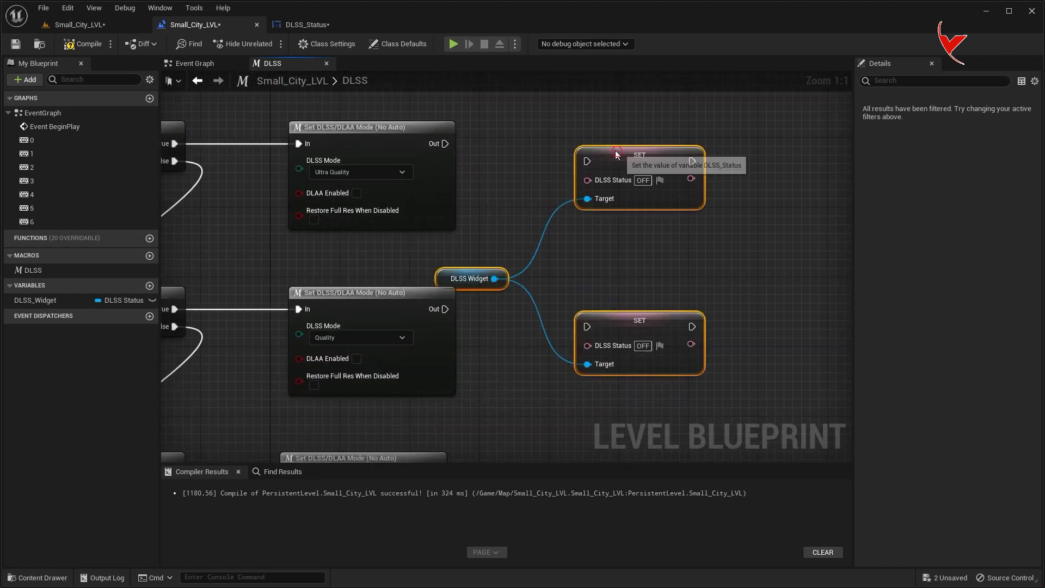
left_click_drag(616, 152, 600, 134)
left_click_drag(445, 143, 569, 143)
left_click_drag(445, 309, 578, 318)
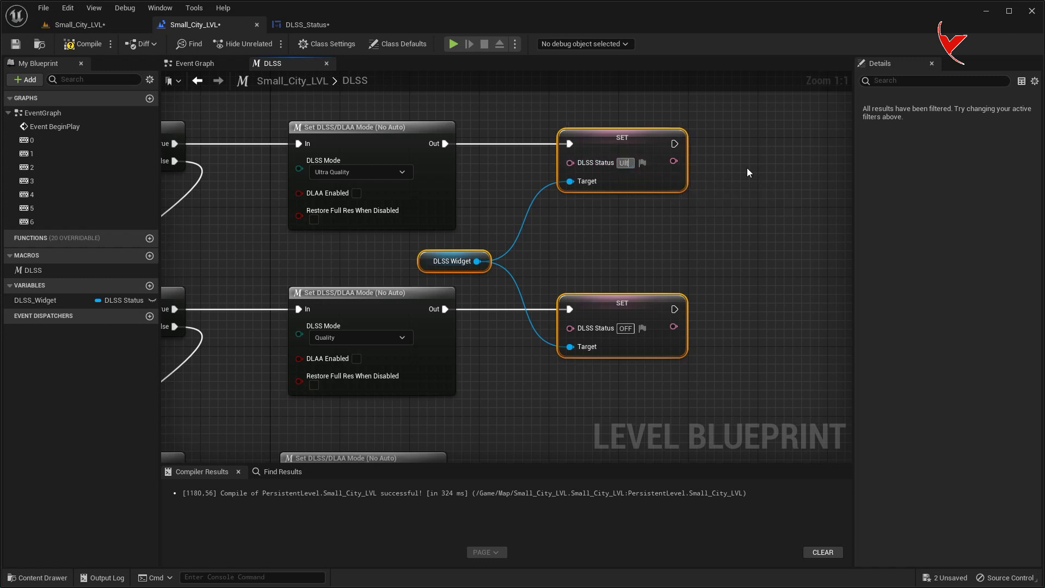
type("ra Quality")
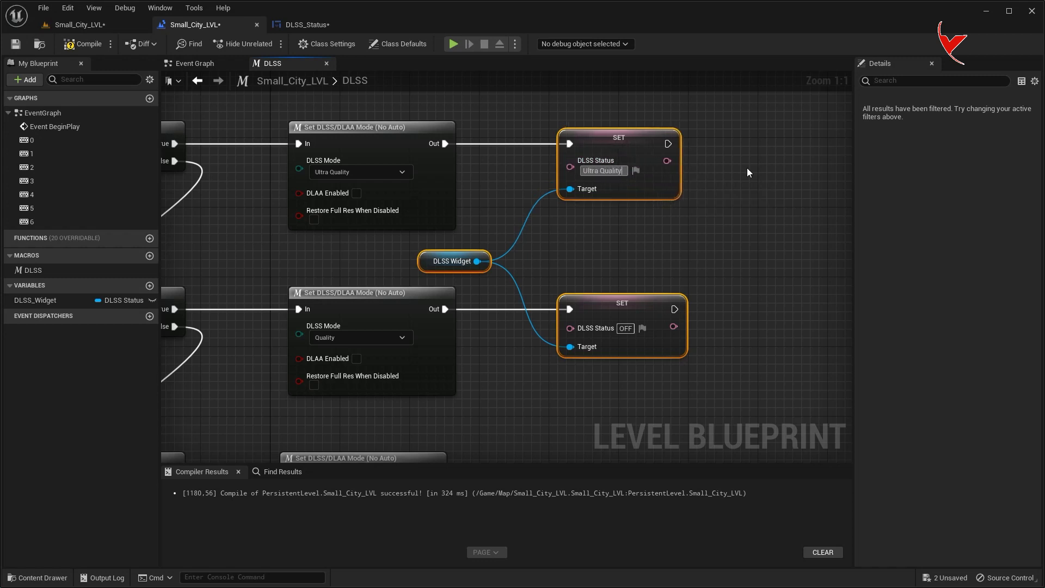
left_click(625, 328)
type("Quality")
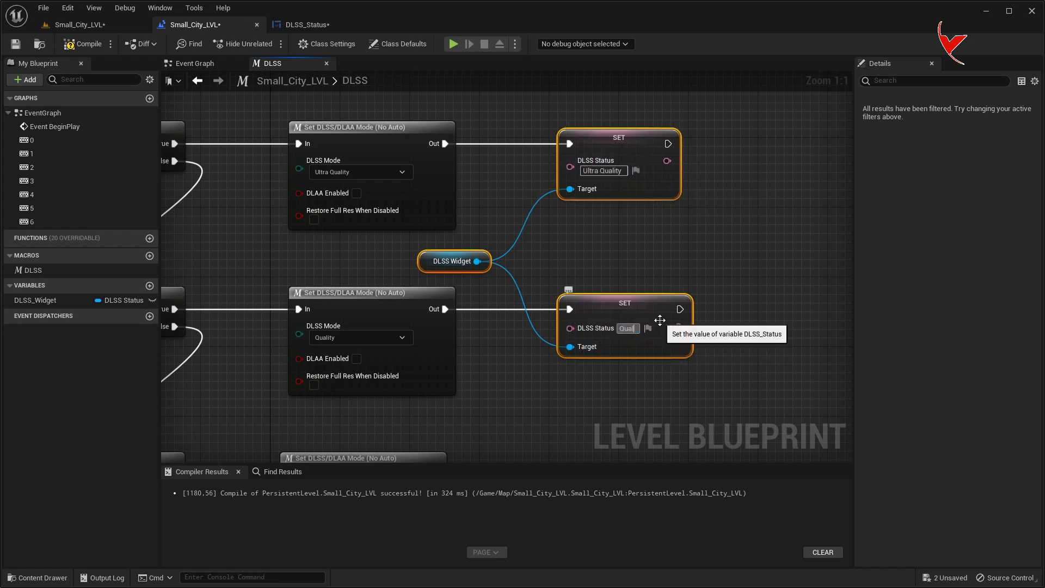
Step: Add SET DLSS Status nodes after Balanced and Performance with the texts 'Balanced' and 'Performance'
right_click_drag(544, 397, 580, 225)
key("ctrl+v")
left_click_drag(673, 138, 631, 172)
left_click_drag(445, 165, 595, 173)
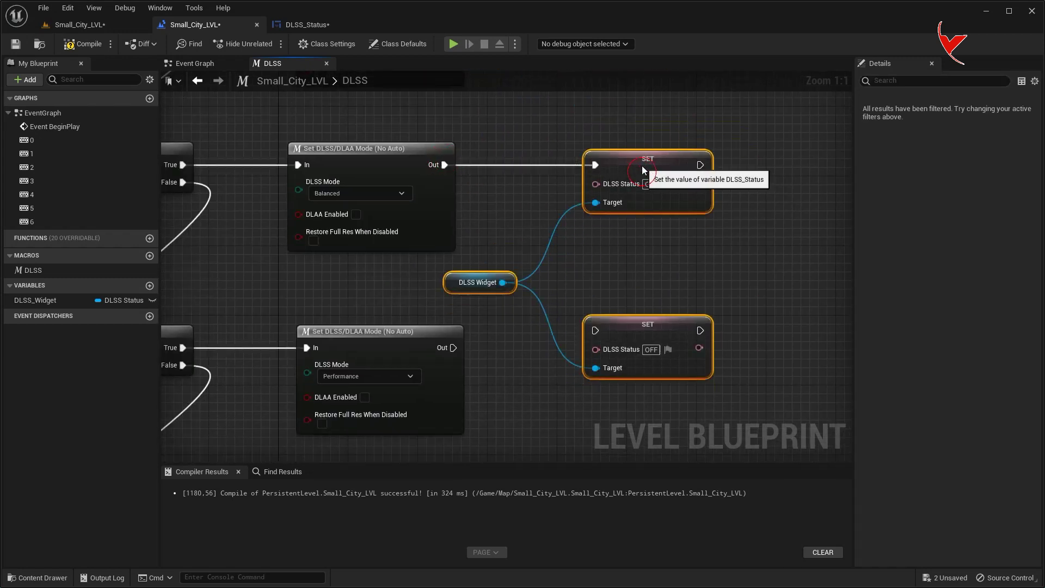
mouse_move(453, 347)
left_mouse_down()
mouse_move(595, 330)
mouse_move(627, 341)
left_mouse_up()
left_click(642, 261)
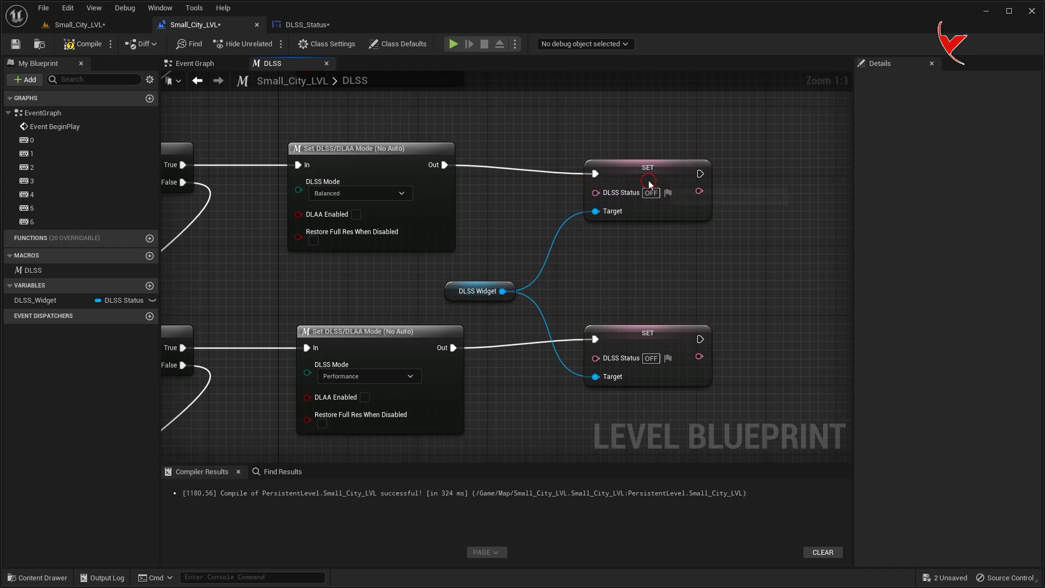
left_click_drag(655, 180, 646, 179)
left_click(646, 184)
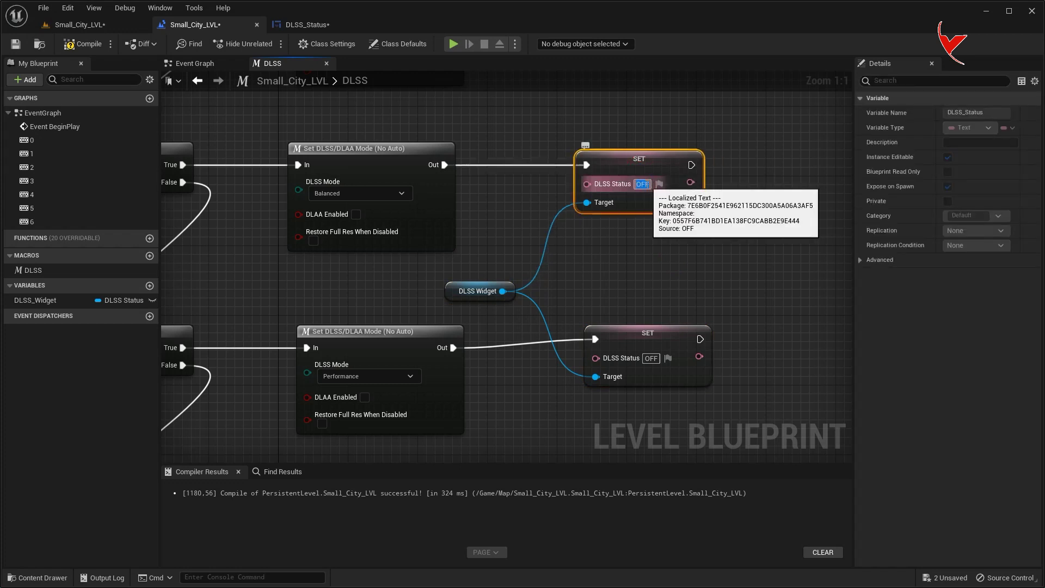
type("Balanced")
left_click(653, 358)
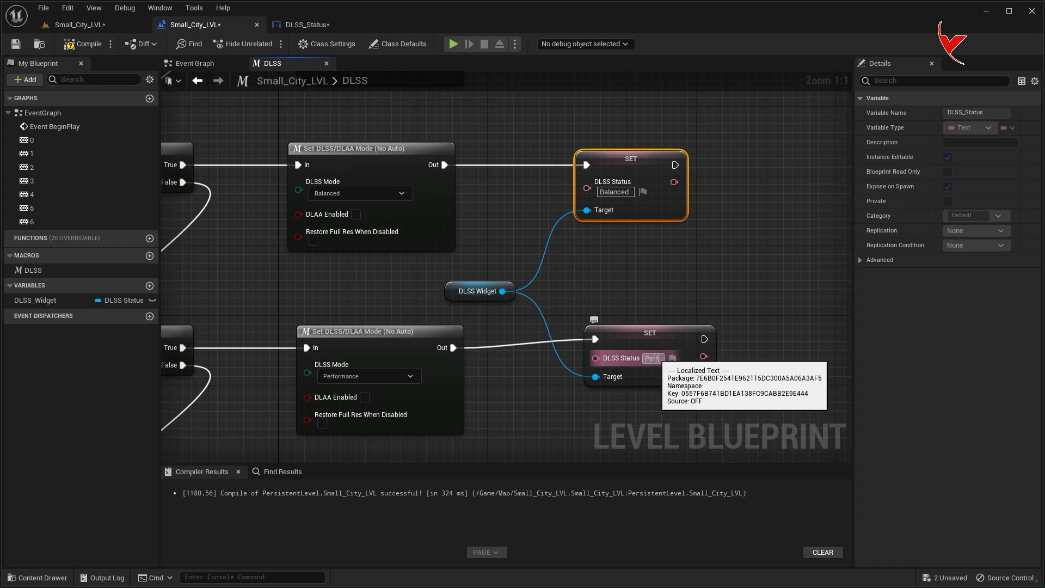
type("ormance")
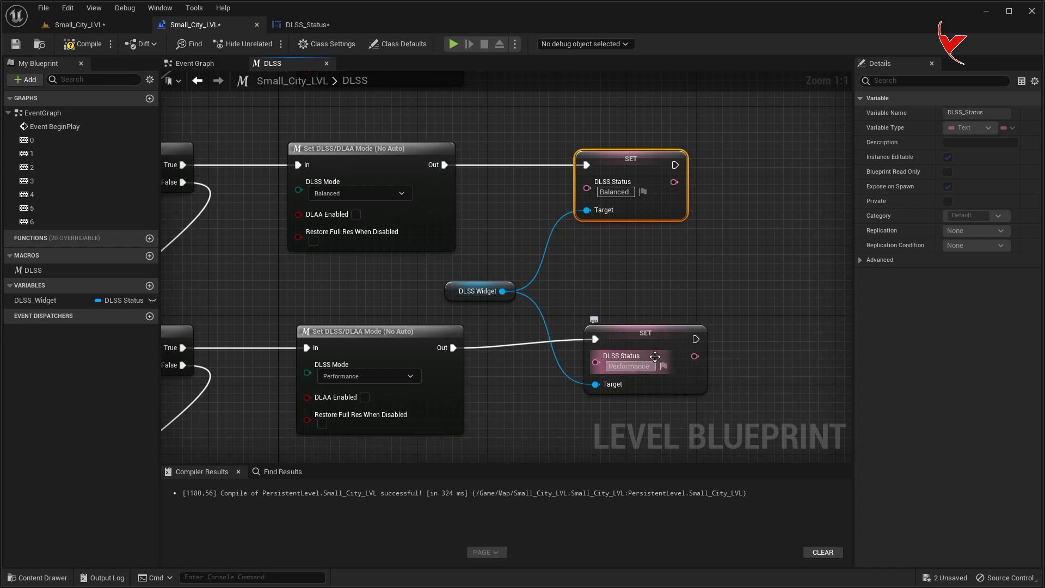
Step: Duplicate the Performance SET for Ultra Performance, wire it to DLSS Widget, label it 'Ultra Performance', and save
right_click_drag(654, 356, 691, 187)
scroll(646, 217, "down", 1)
scroll(626, 272, "up", 1)
left_click(607, 316)
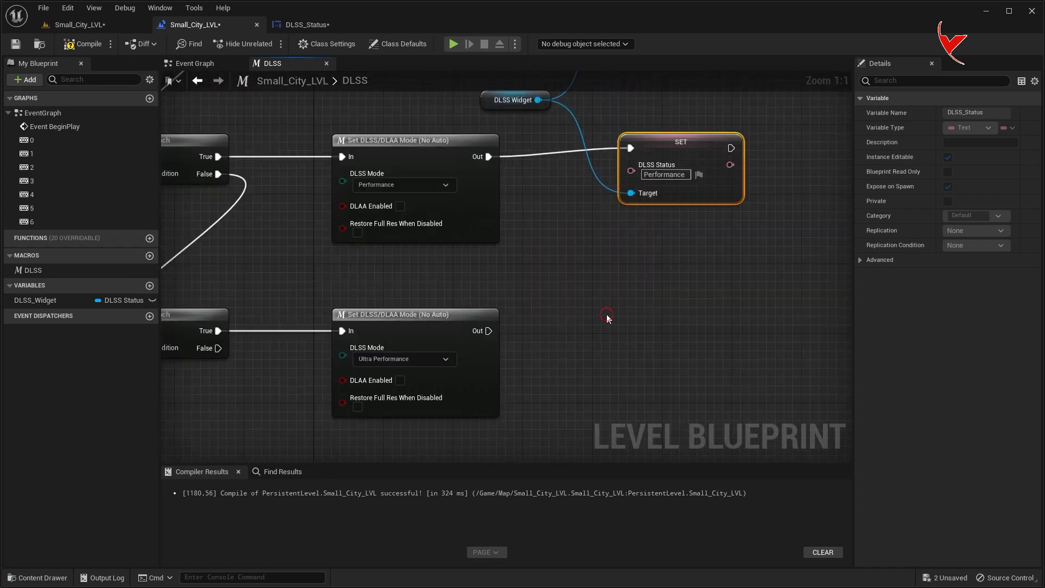
key("ctrl+c")
key("ctrl+v")
left_click_drag(489, 330, 595, 330)
left_click_drag(538, 100, 595, 375)
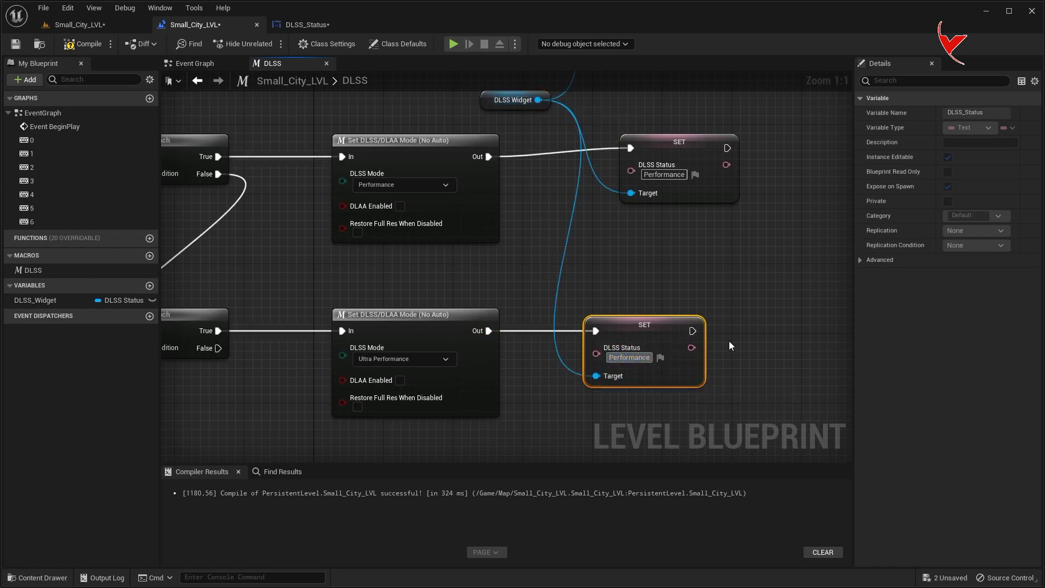
type("Ultra Performance")
key("ctrl+s")
scroll(729, 341, "down", 8)
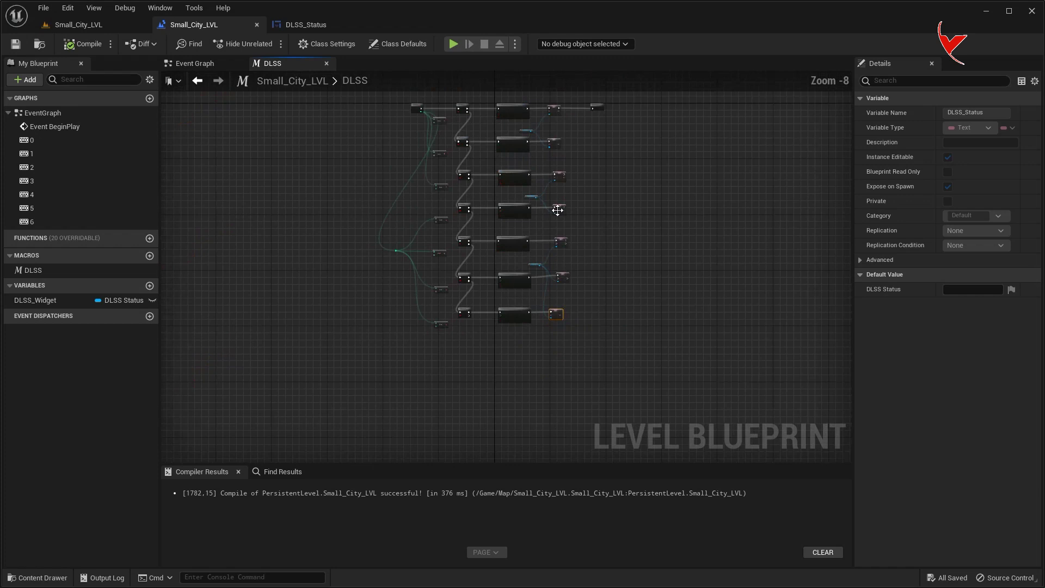
Step: Wire the Ultra Quality, Quality, Balanced, Performance and Ultra Performance SET nodes into Outputs, then compile
left_click(510, 318)
scroll(511, 320, "up", 3)
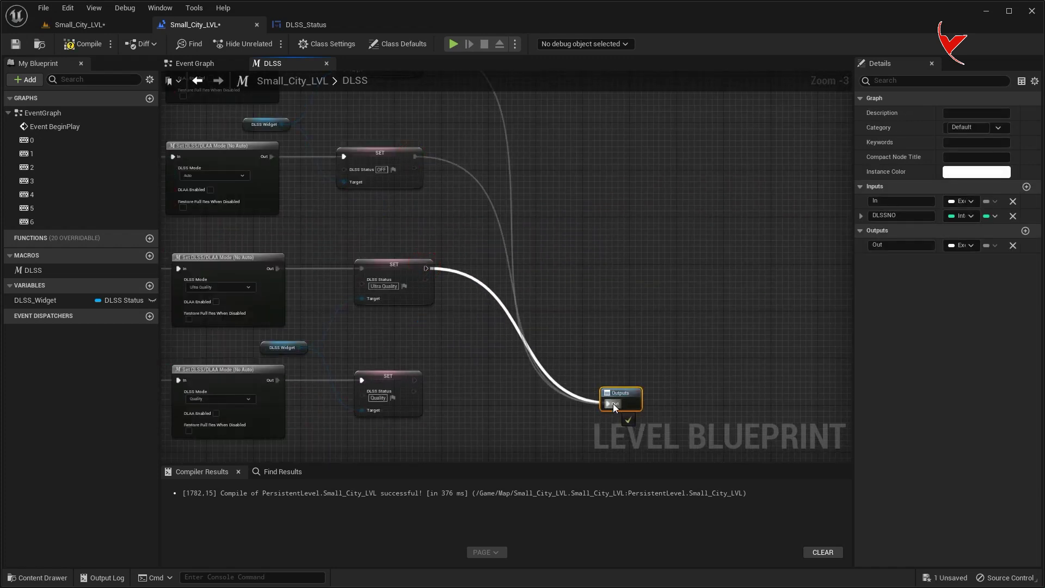
right_click_drag(410, 390, 464, 243)
right_click_drag(514, 348, 538, 260)
left_click_drag(500, 278, 681, 190)
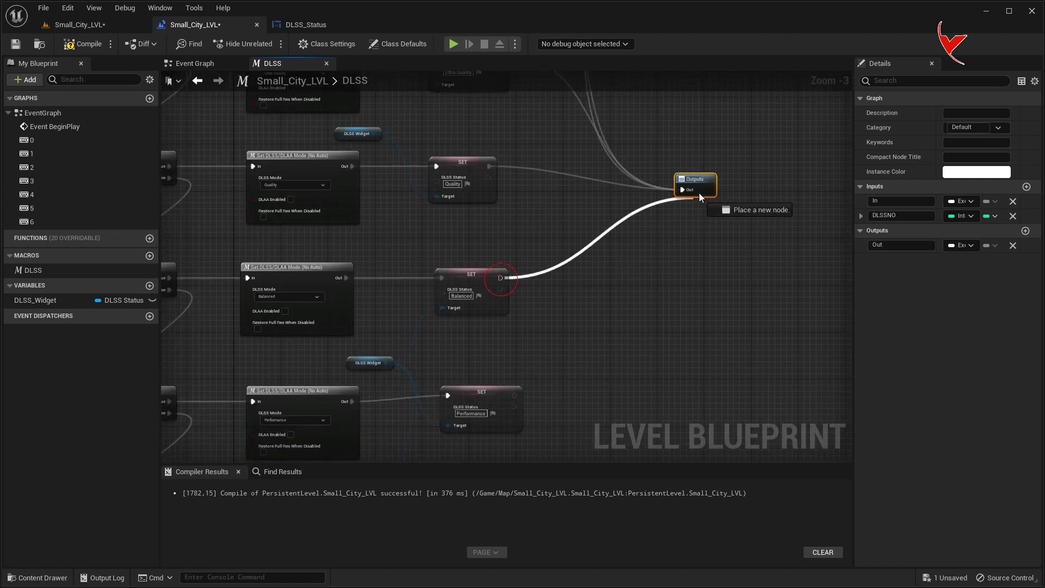
mouse_move(524, 288)
left_mouse_down()
mouse_move(686, 89)
mouse_move(690, 152)
left_mouse_up()
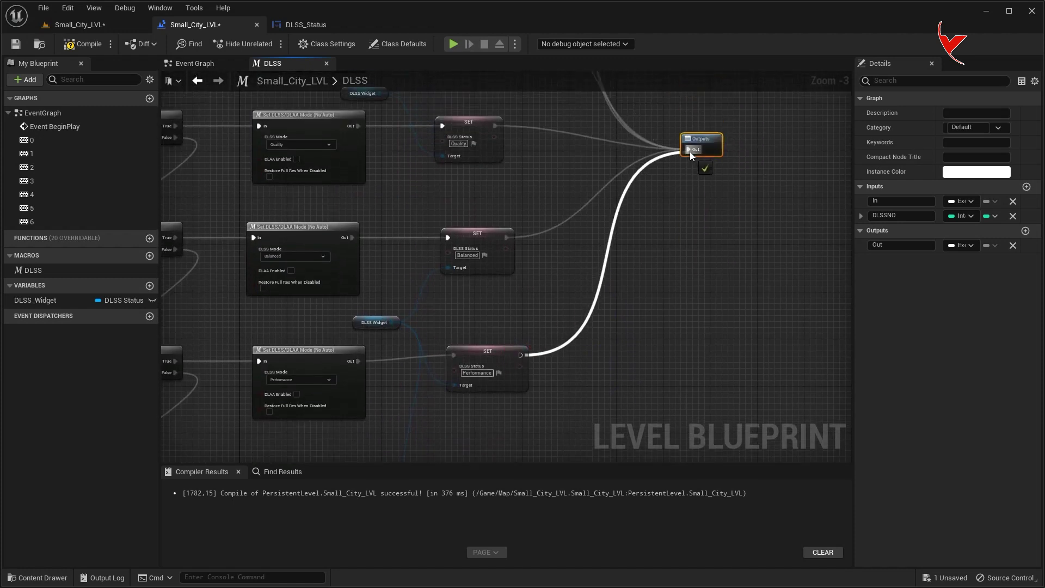
right_click_drag(690, 152, 616, 134)
mouse_move(526, 325)
left_mouse_down()
mouse_move(632, 357)
mouse_move(653, 344)
left_mouse_up()
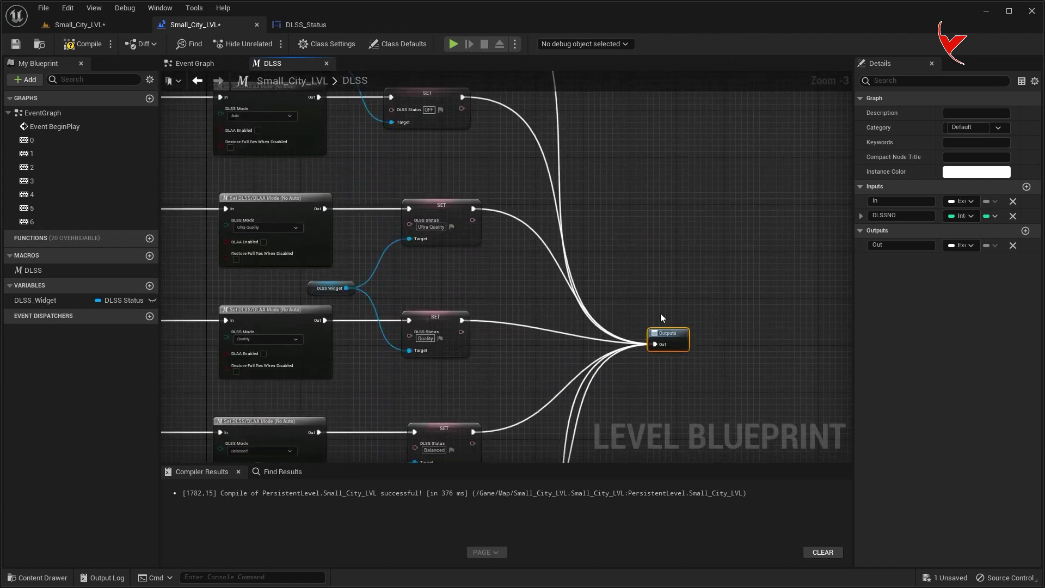
right_click_drag(653, 344, 784, 327)
left_click(82, 44)
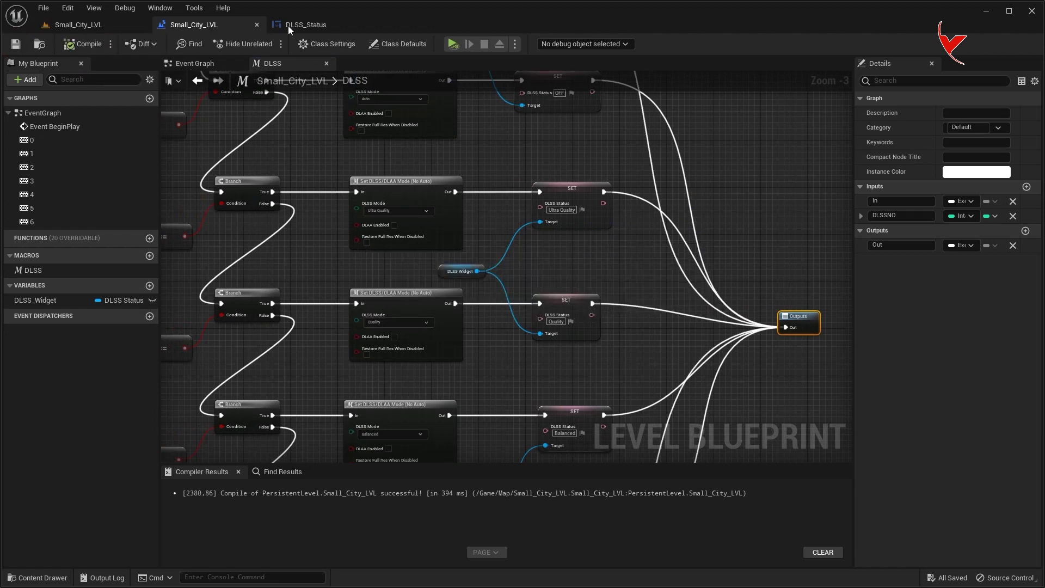
left_click(288, 25)
Step: Make the DLSS_Status text pink with font size 50 in the Designer, then compile the widget
left_click(936, 43)
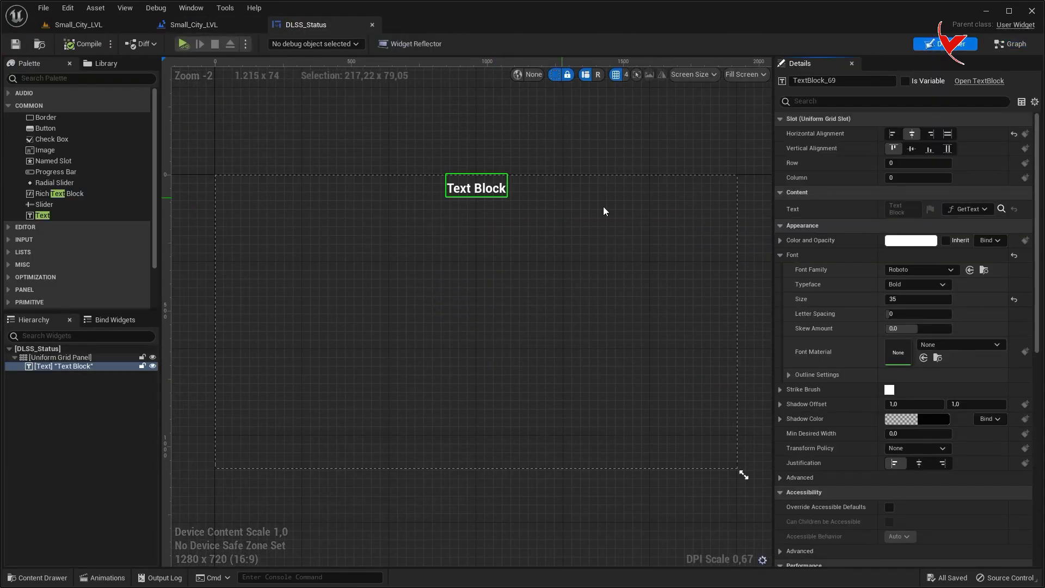
left_click(910, 240)
left_click_drag(994, 317, 1034, 324)
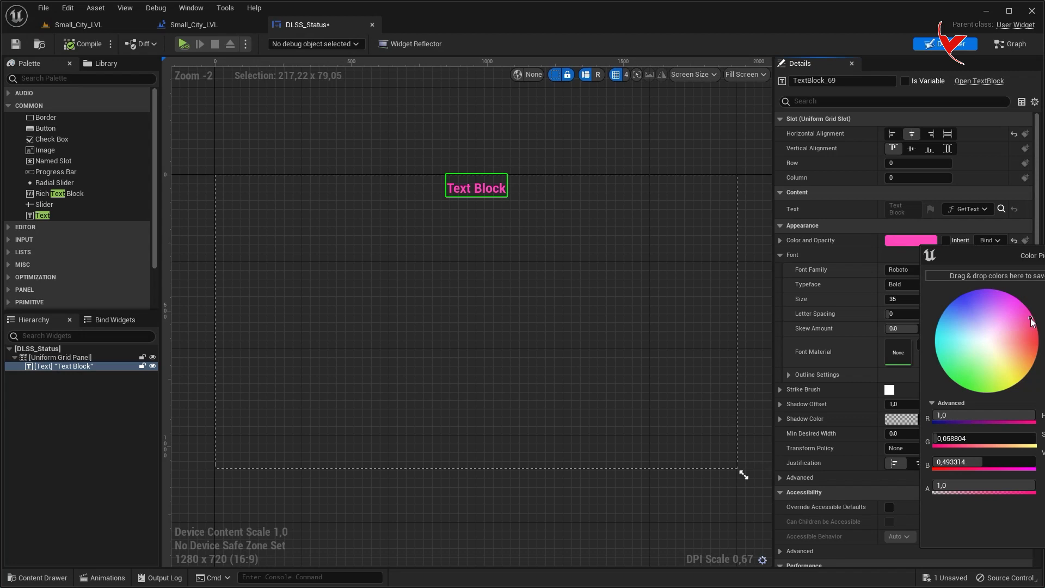
left_click(852, 511)
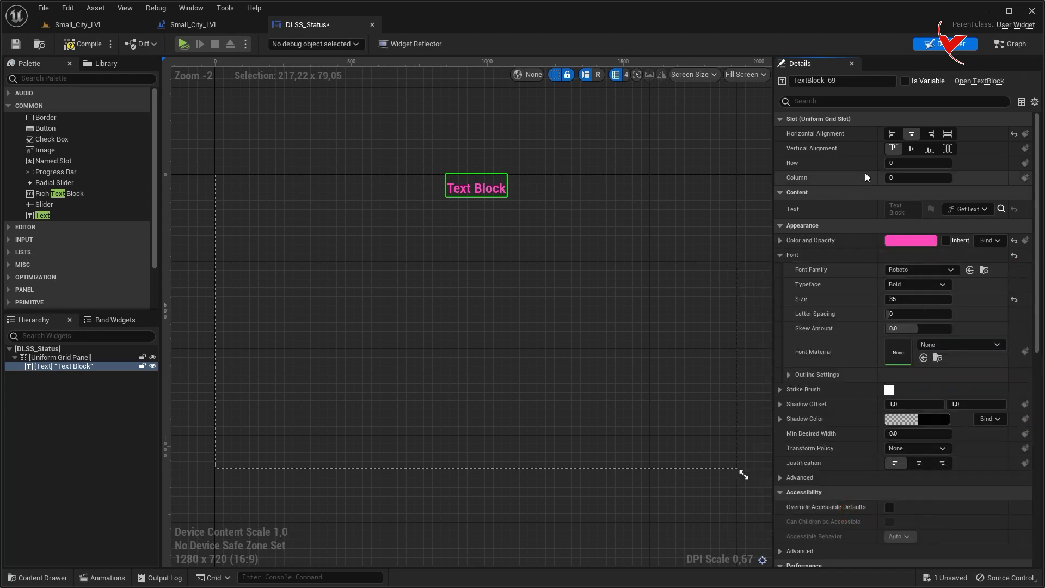
left_click(892, 298)
type("50")
key("Return")
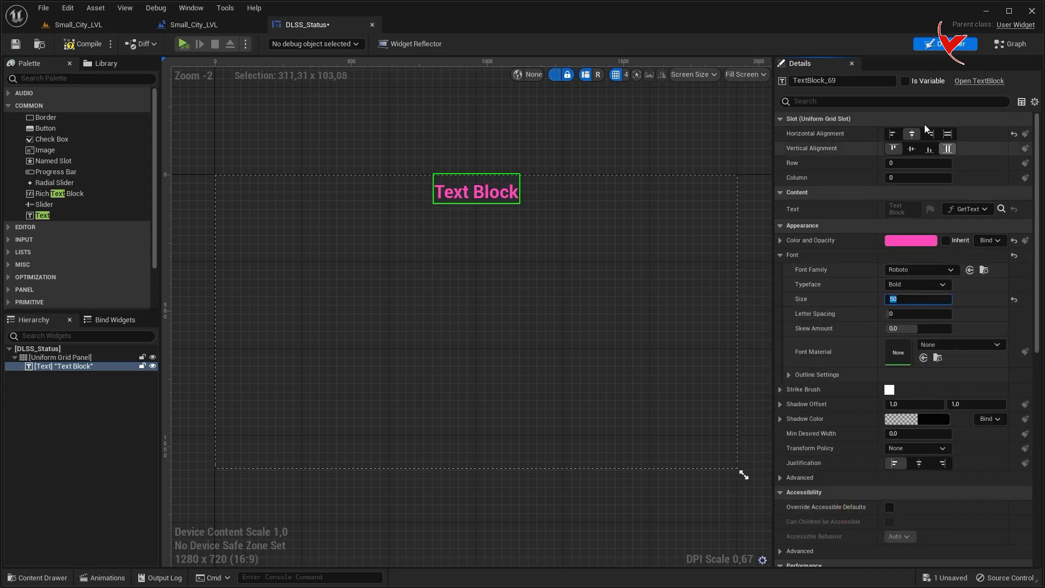
left_click(97, 48)
left_click(82, 24)
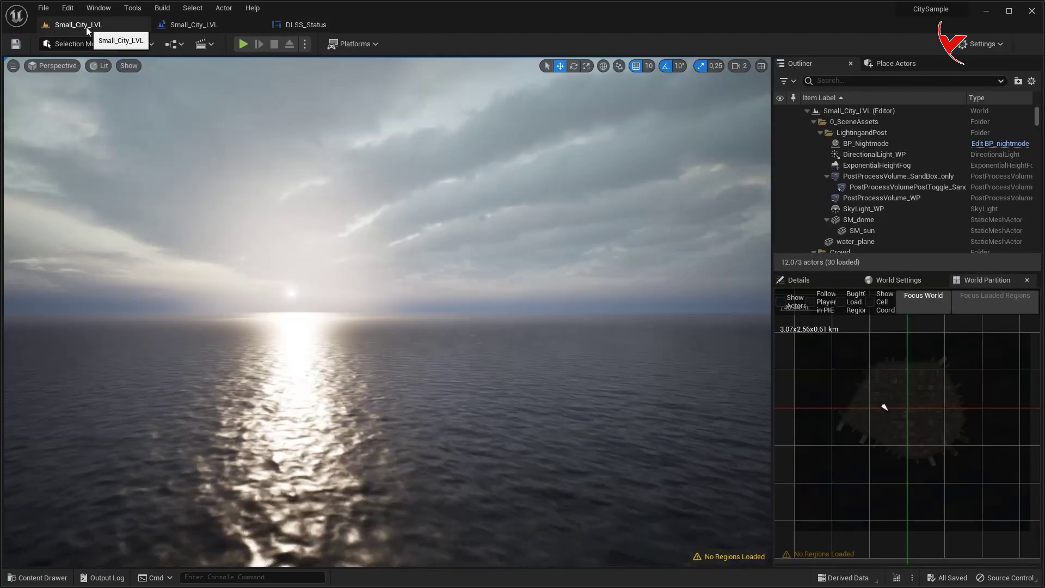
Step: Play Small_City_LVL in the editor and walk the character down the street toward the parking meter
left_click(14, 67)
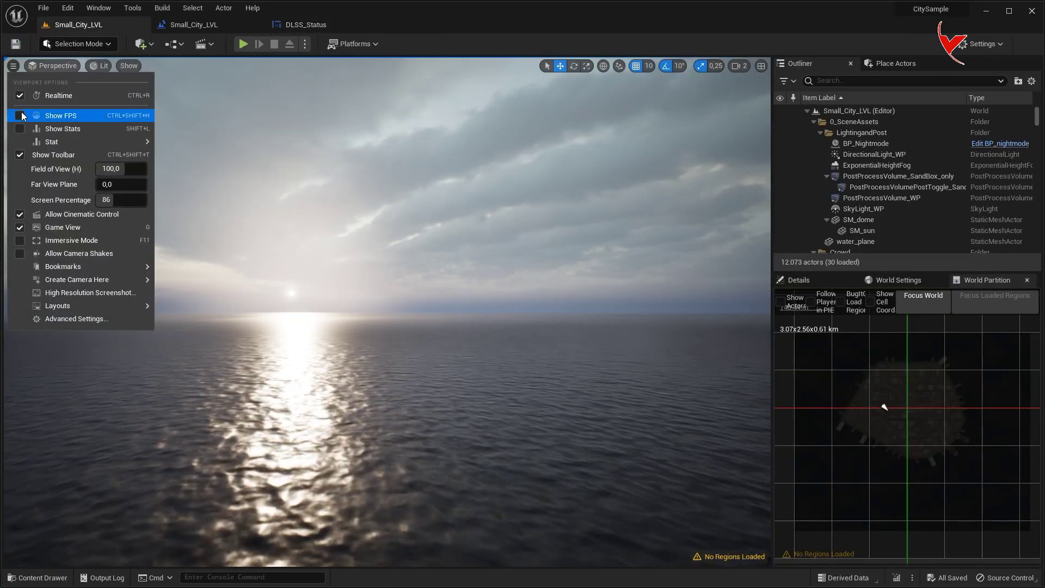
left_click(243, 44)
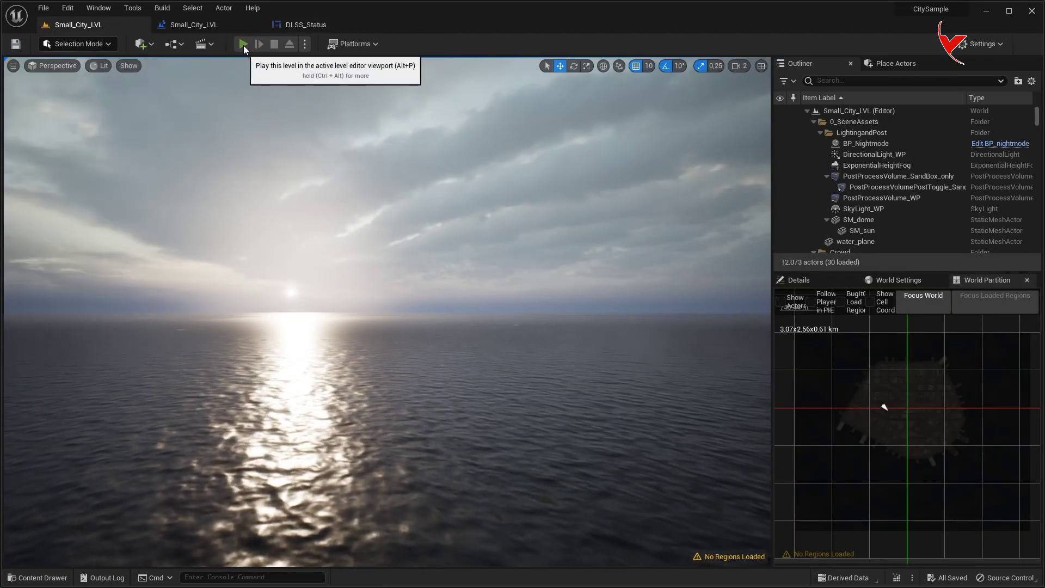
left_click(243, 46)
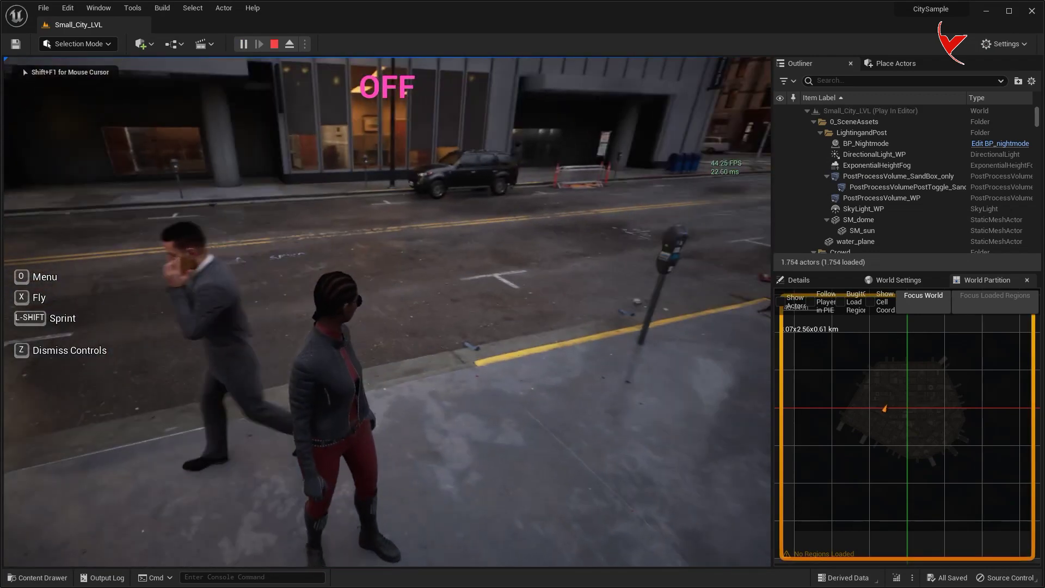
key("w")
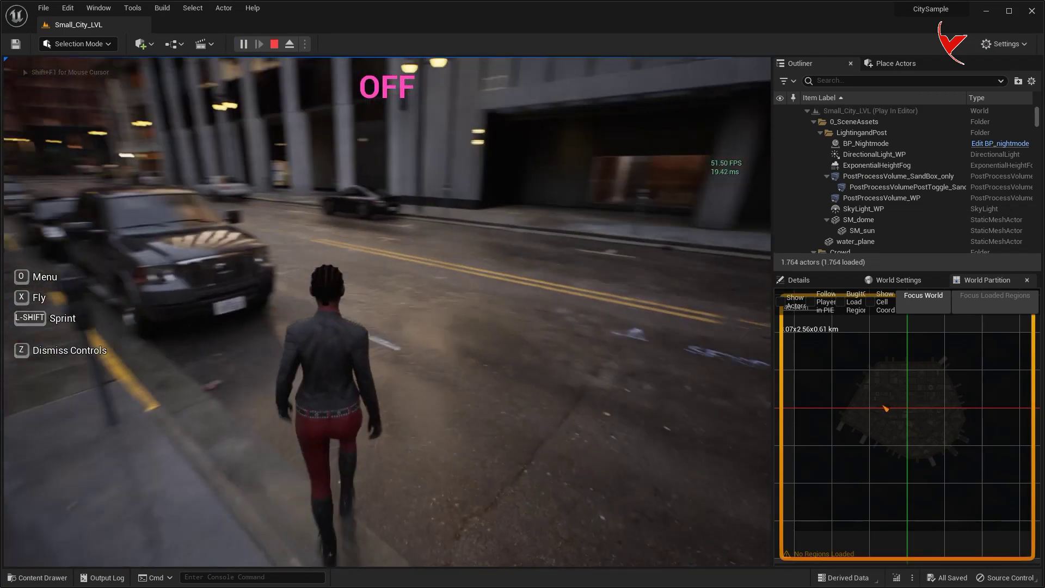
key("w")
key("w")
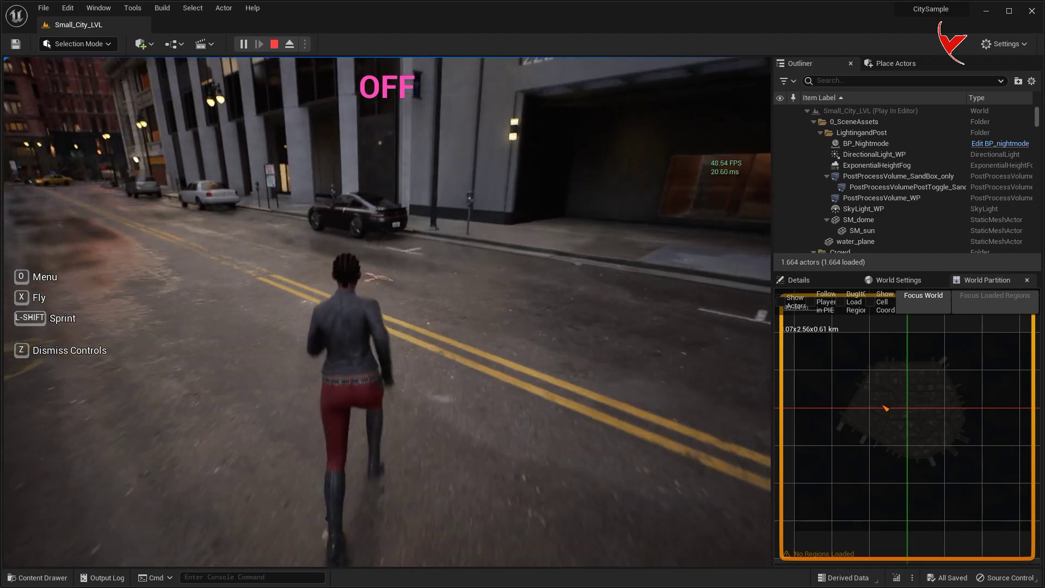
key("w")
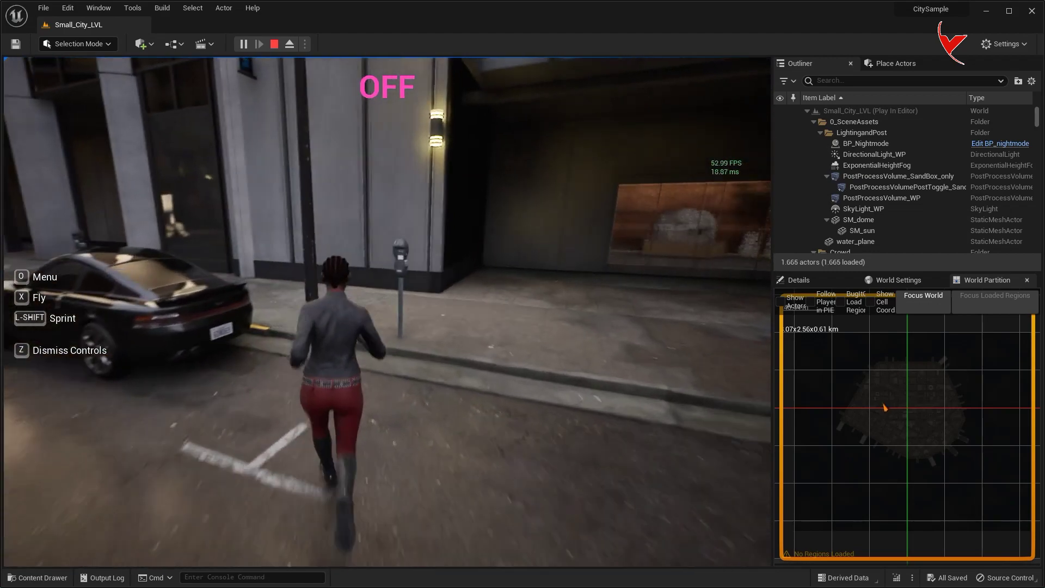
key("w")
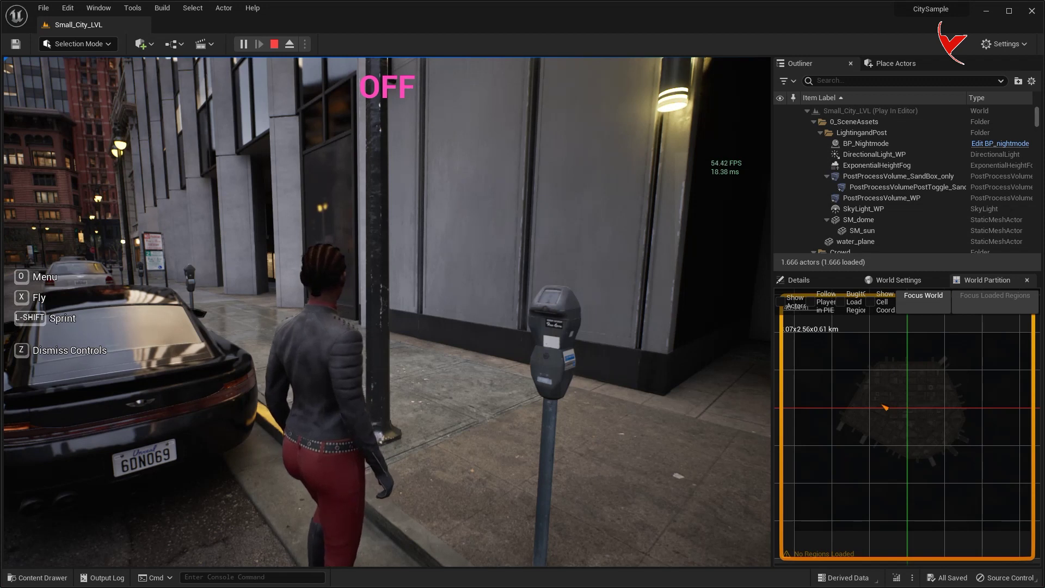
Step: Cycle DLSS through Auto, Ultra Quality, Quality, Performance and Ultra Performance, watching the pink status text
key("n")
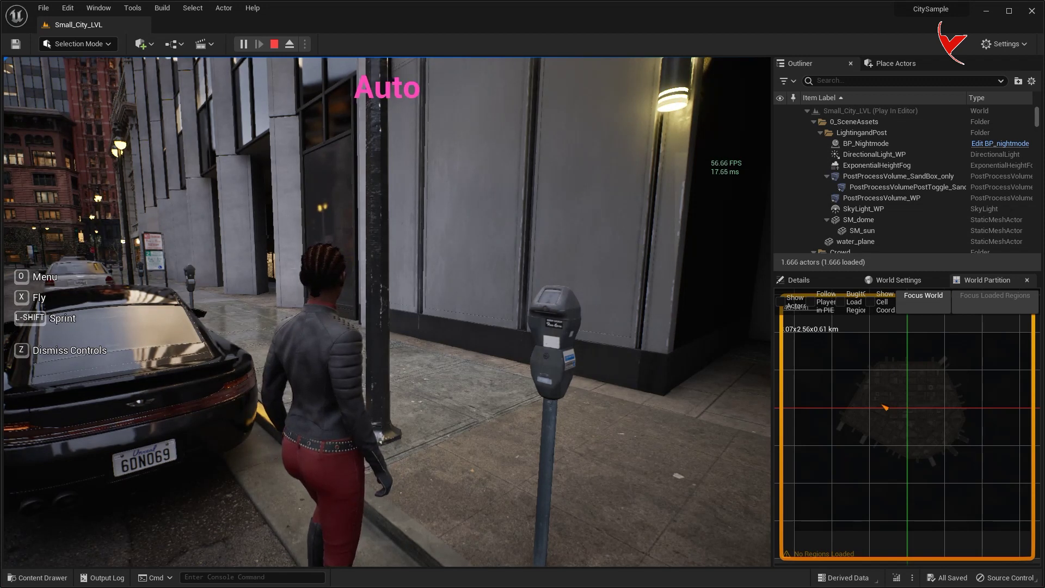
key("n")
key("n")
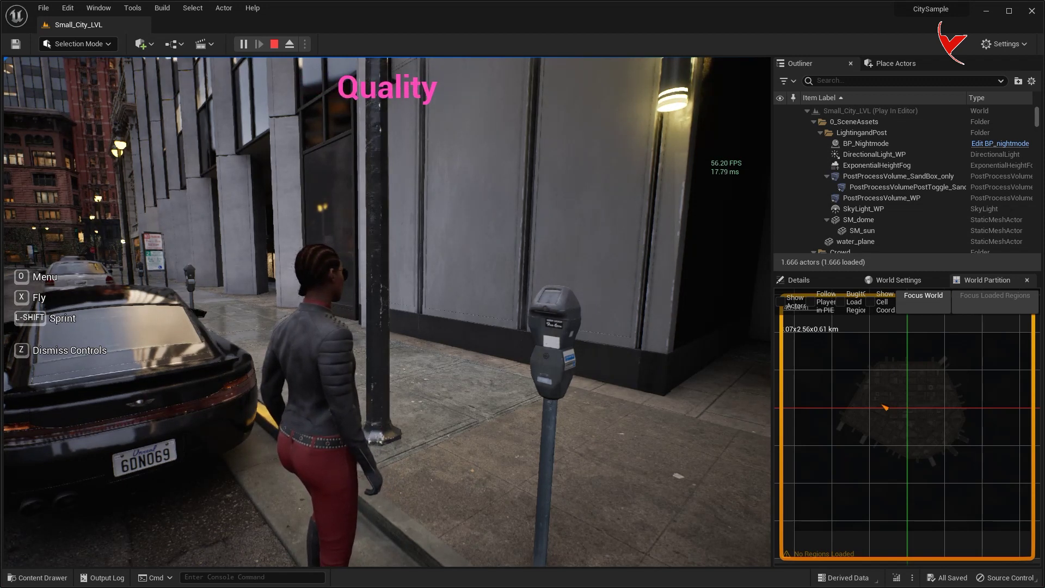
key("n")
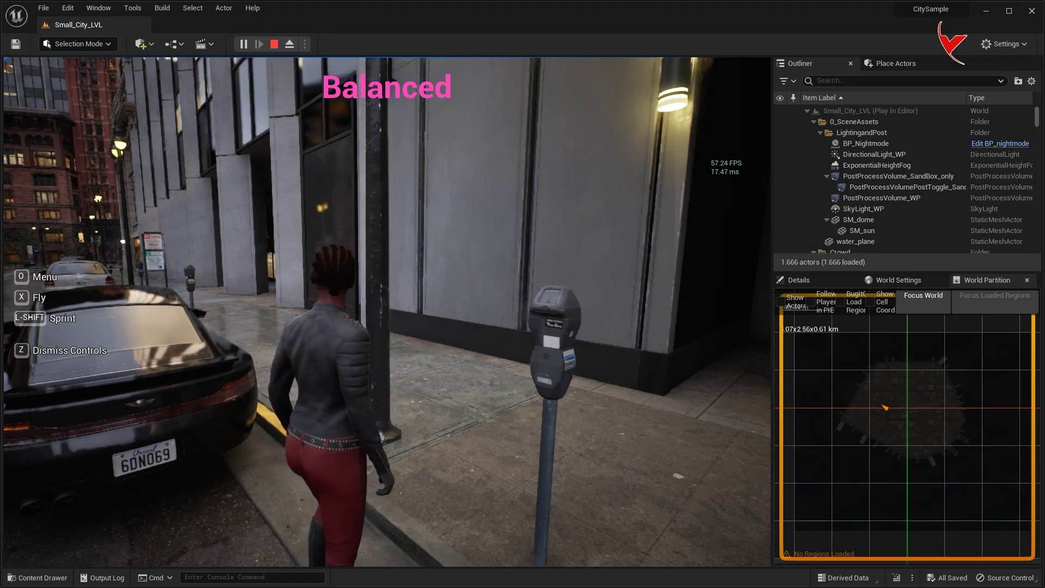
key("n")
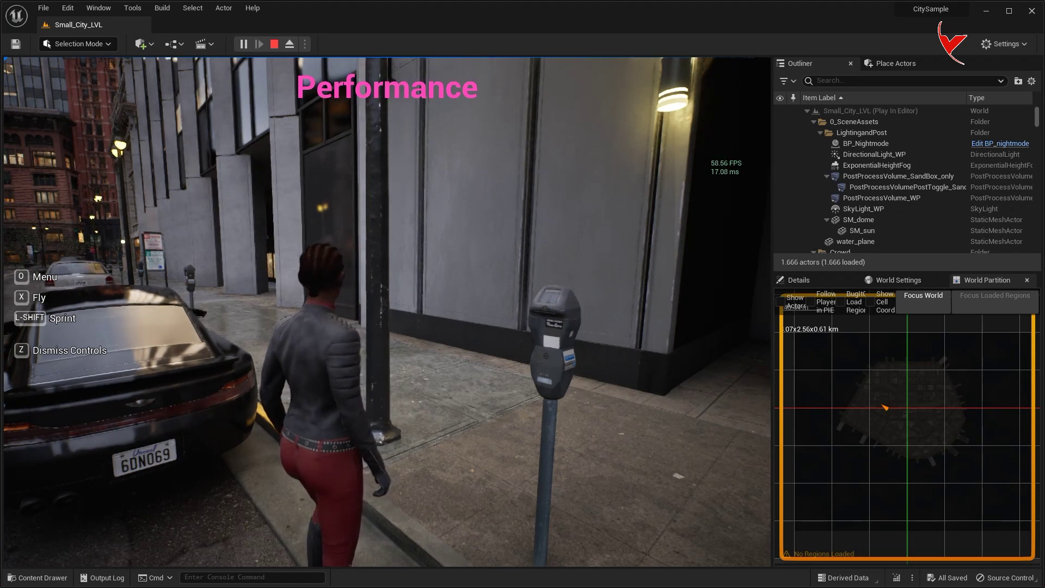
key("n")
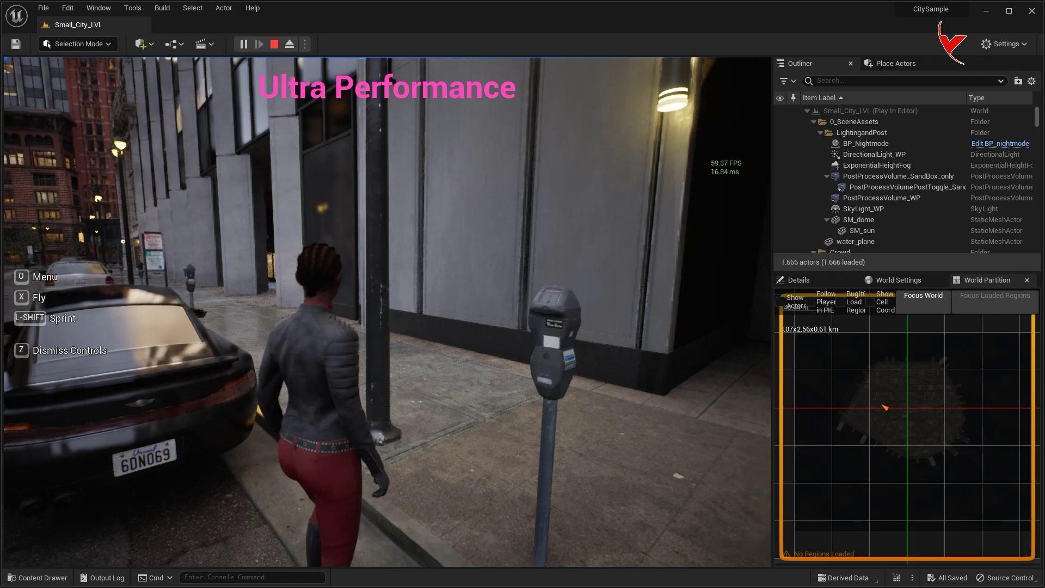